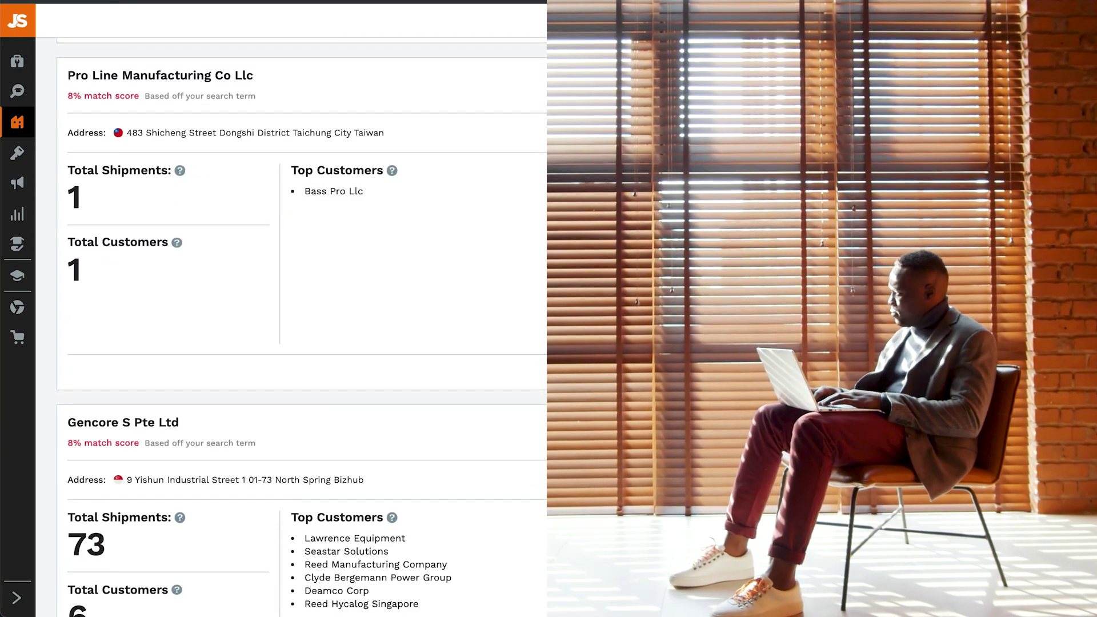
# Step: Search Source Your Product for suppliers of the product 'backpacks'
pyautogui.scroll(-6, 302, 309)
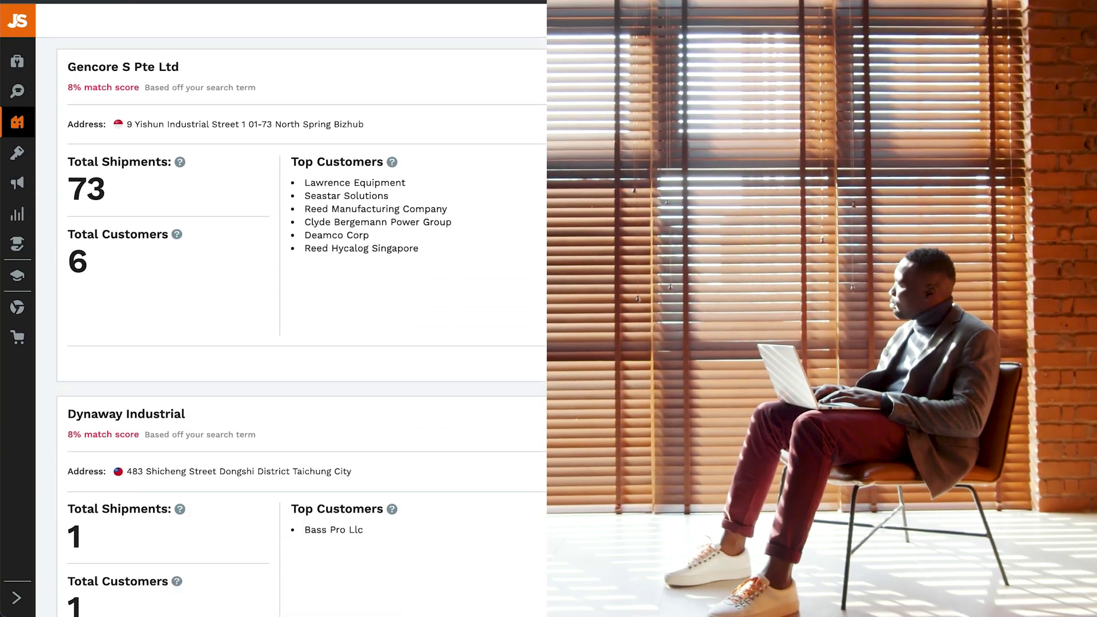
pyautogui.scroll(-5, 301, 308)
pyautogui.scroll(-2, 301, 308)
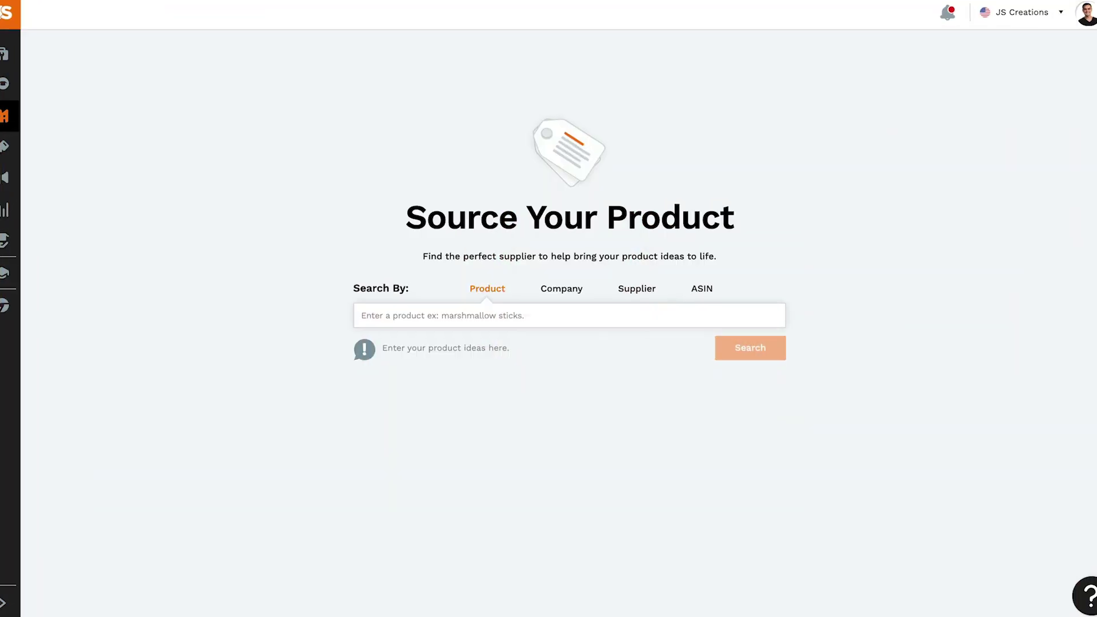
pyautogui.click(345, 333)
pyautogui.write('backpacks')
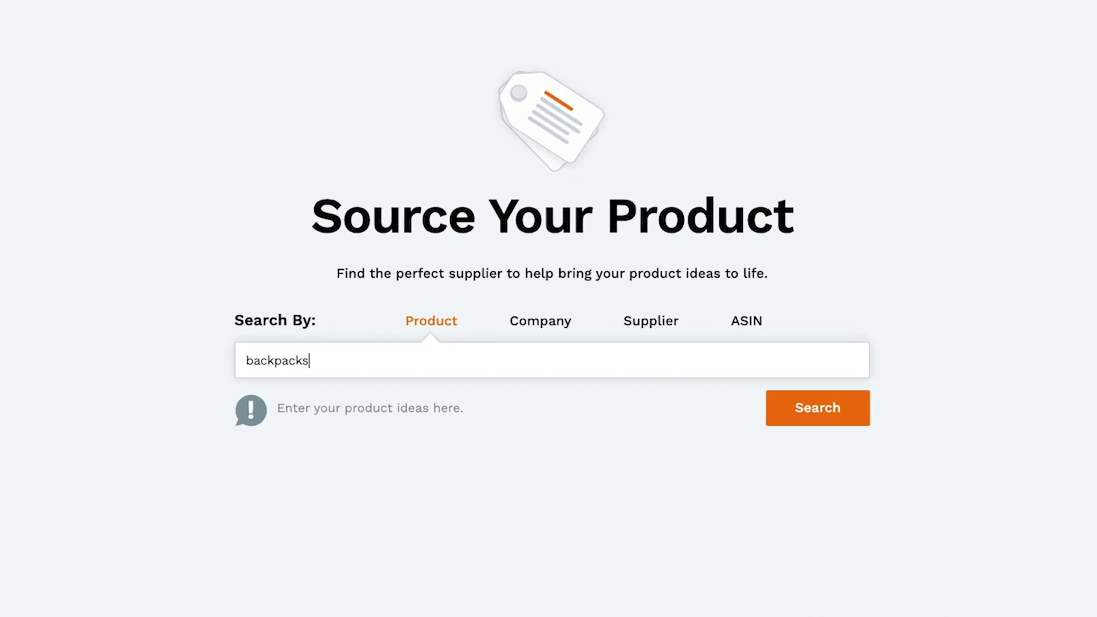
pyautogui.click(866, 414)
# Step: Expand Pavilion Investment Limited's result to show its monthly shipment history
pyautogui.scroll(-20, 570, 325)
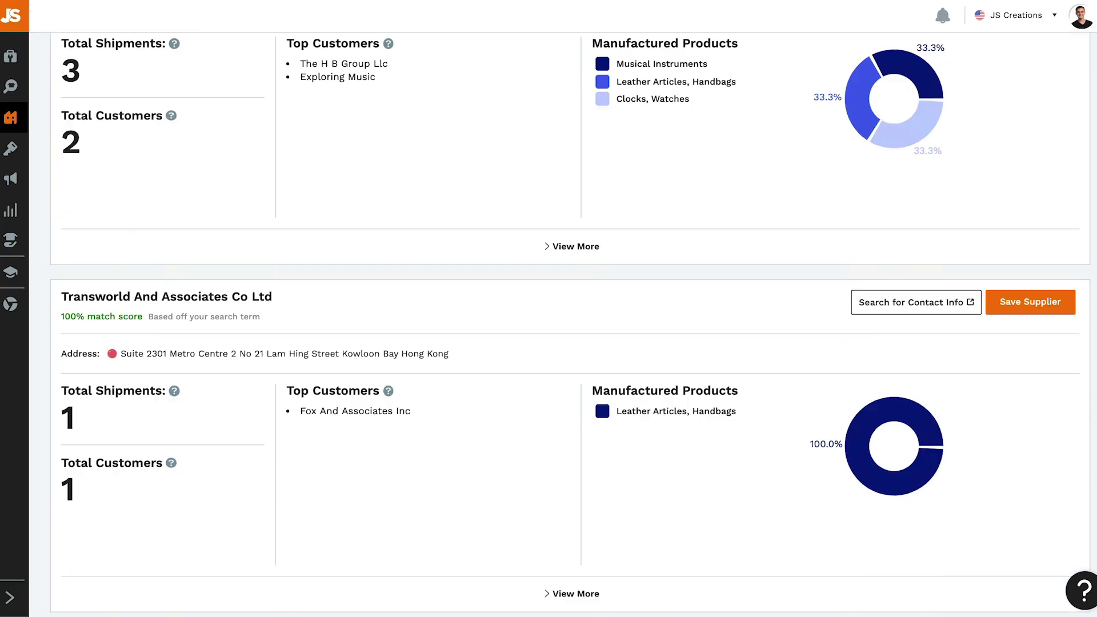
pyautogui.scroll(-1, 569, 325)
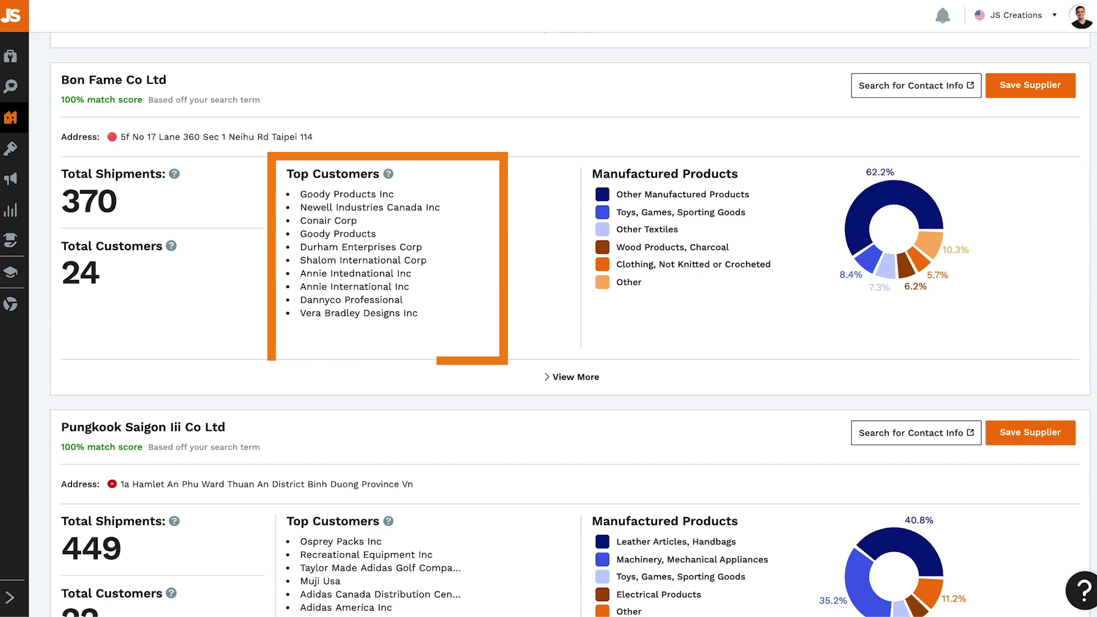
pyautogui.scroll(-10, 570, 324)
pyautogui.scroll(-10, 570, 324)
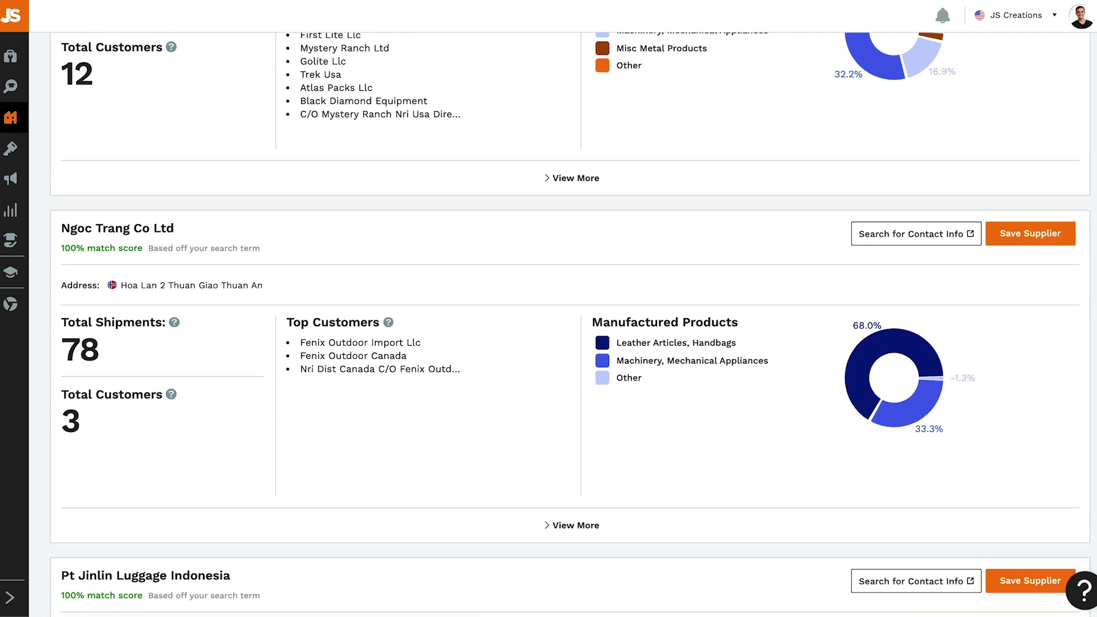
pyautogui.scroll(-7, 570, 324)
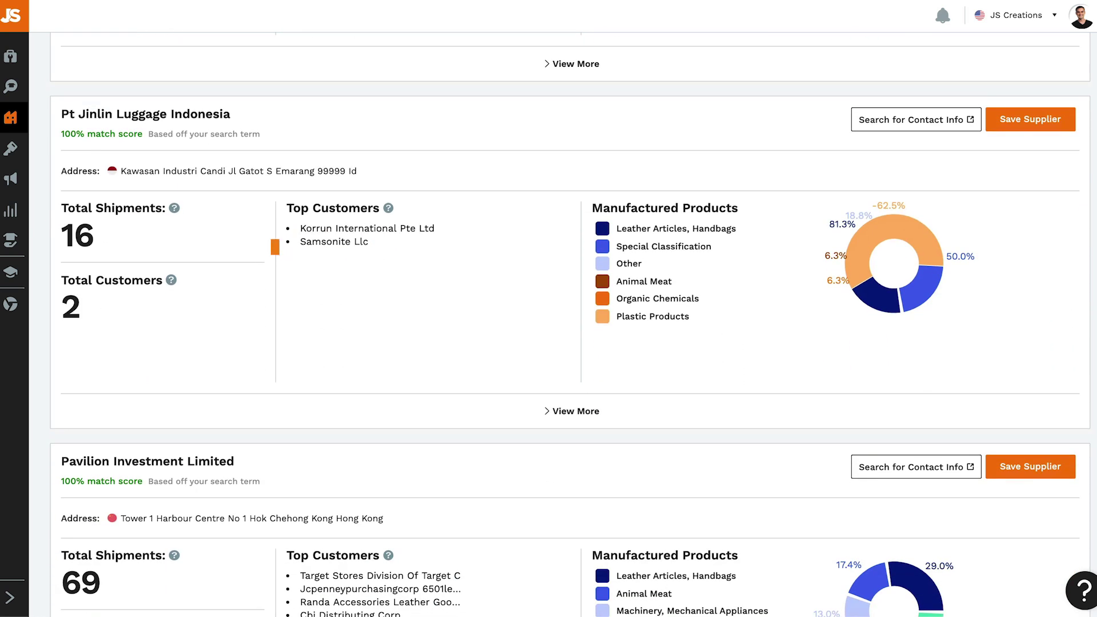
pyautogui.scroll(-5, 569, 324)
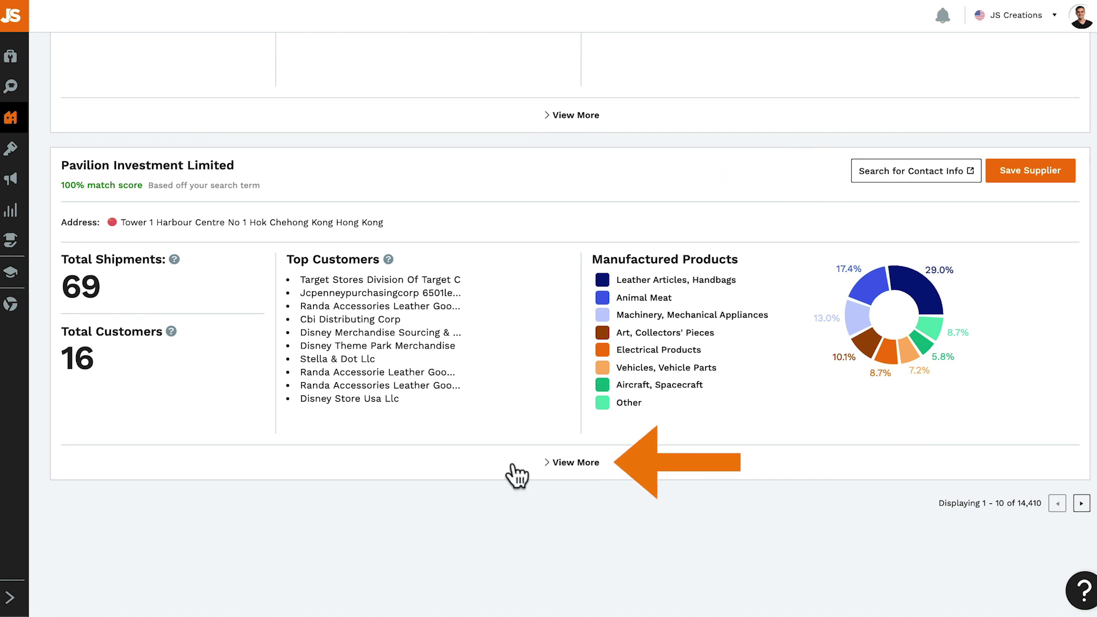
pyautogui.click(560, 464)
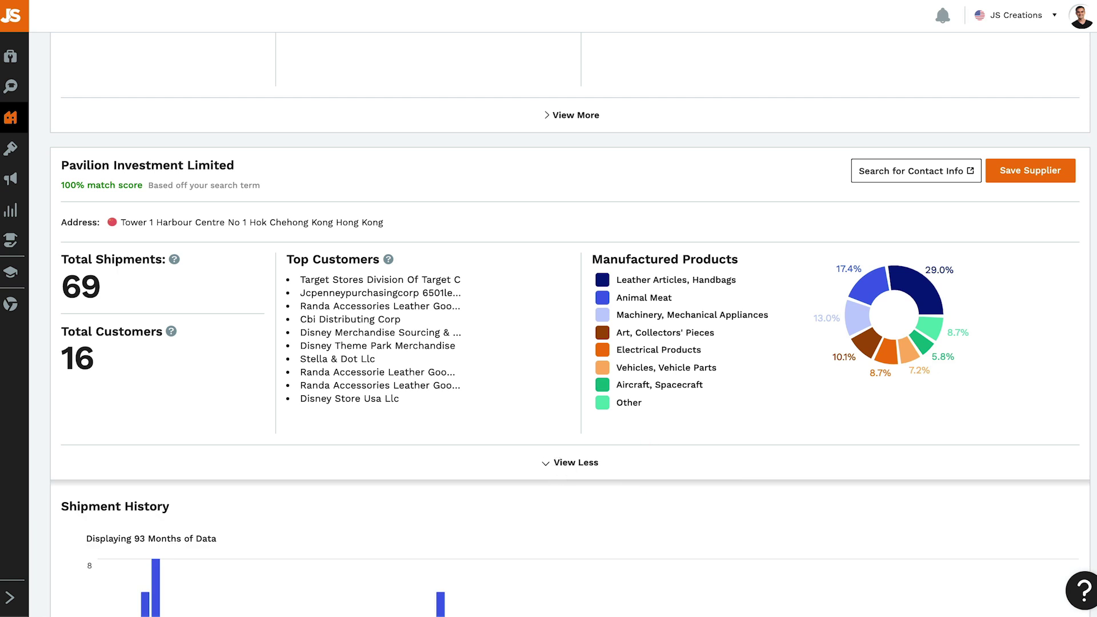
pyautogui.scroll(-6, 569, 343)
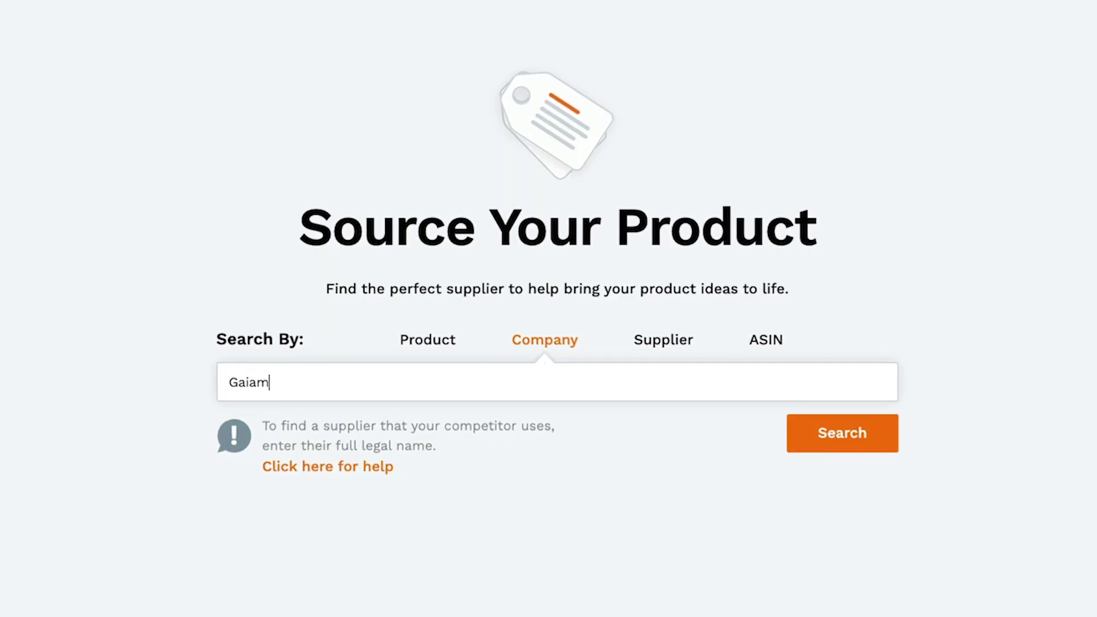
# Step: Run the company search for Gaiam to list its suppliers
pyautogui.click(794, 449)
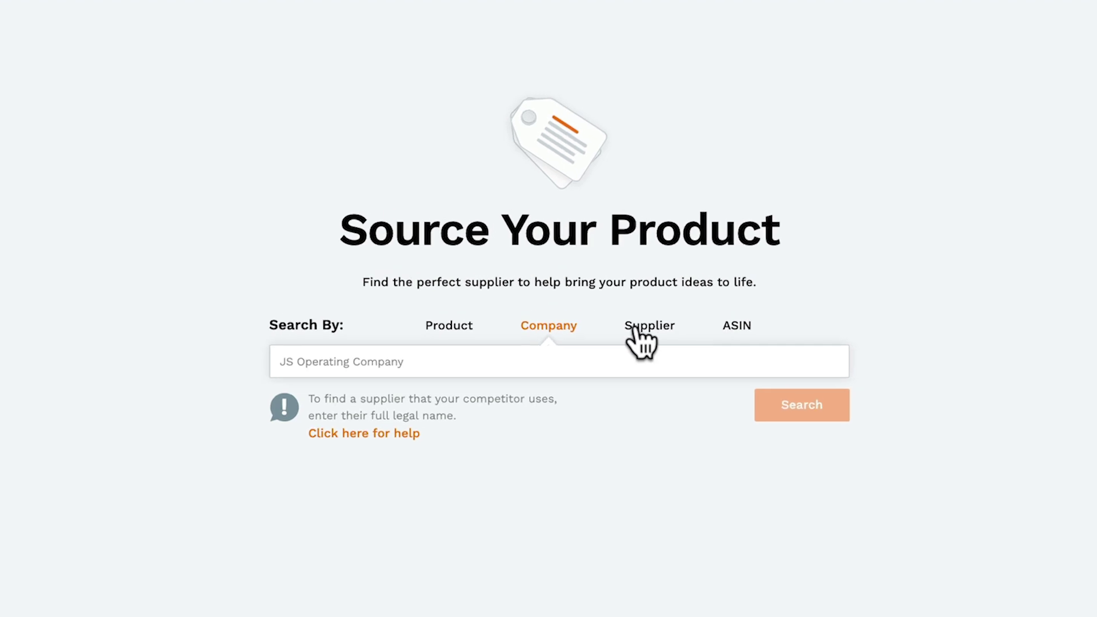
# Step: Search by supplier for 'Shanghai Topko Industrial' and open its contact information page
pyautogui.click(636, 330)
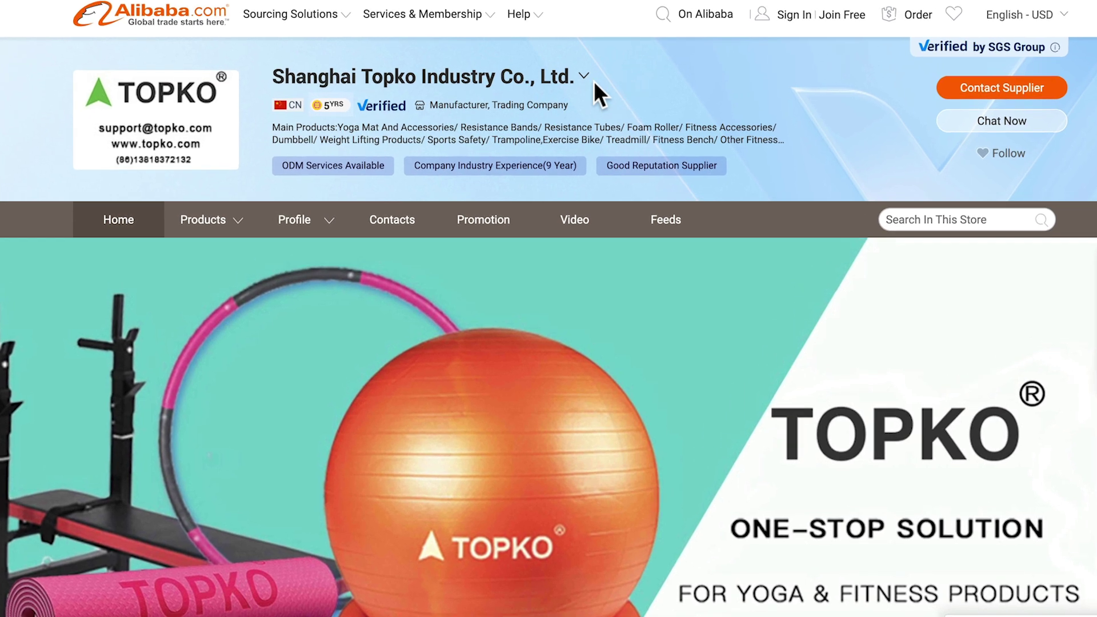
pyautogui.moveTo(497, 89)
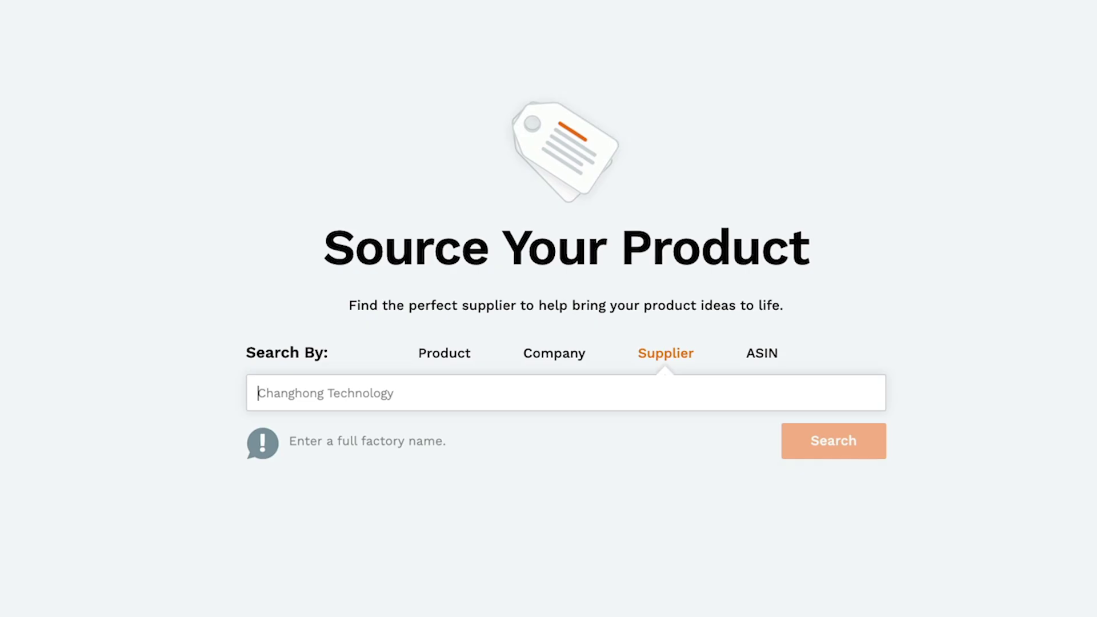
pyautogui.write('Shanghai Topko Industrial')
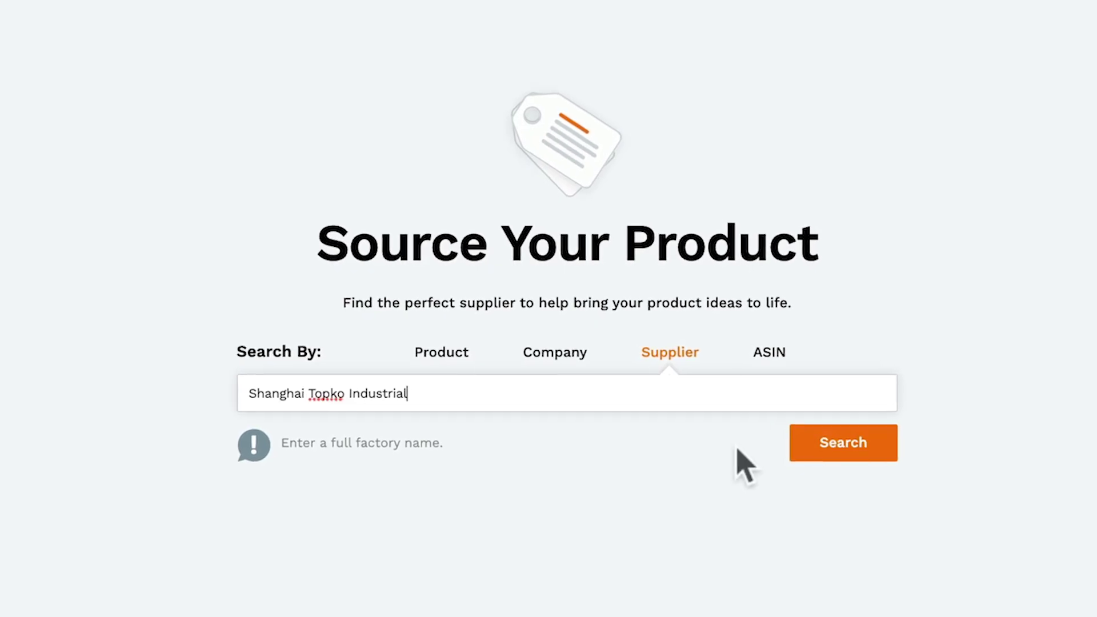
pyautogui.click(815, 458)
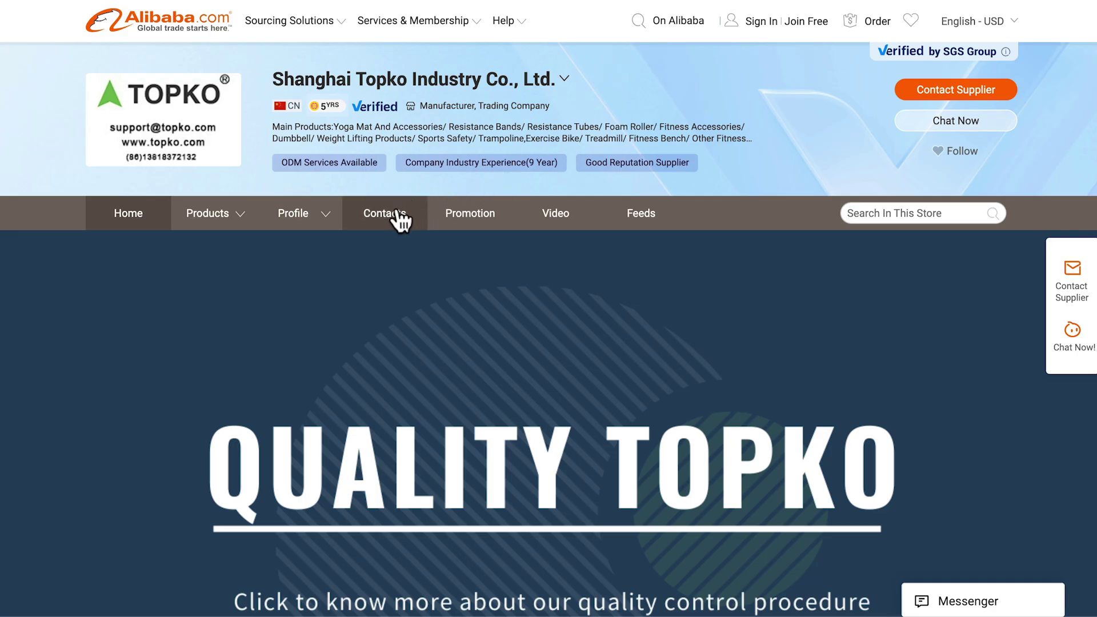
pyautogui.click(400, 220)
pyautogui.scroll(-5, 399, 220)
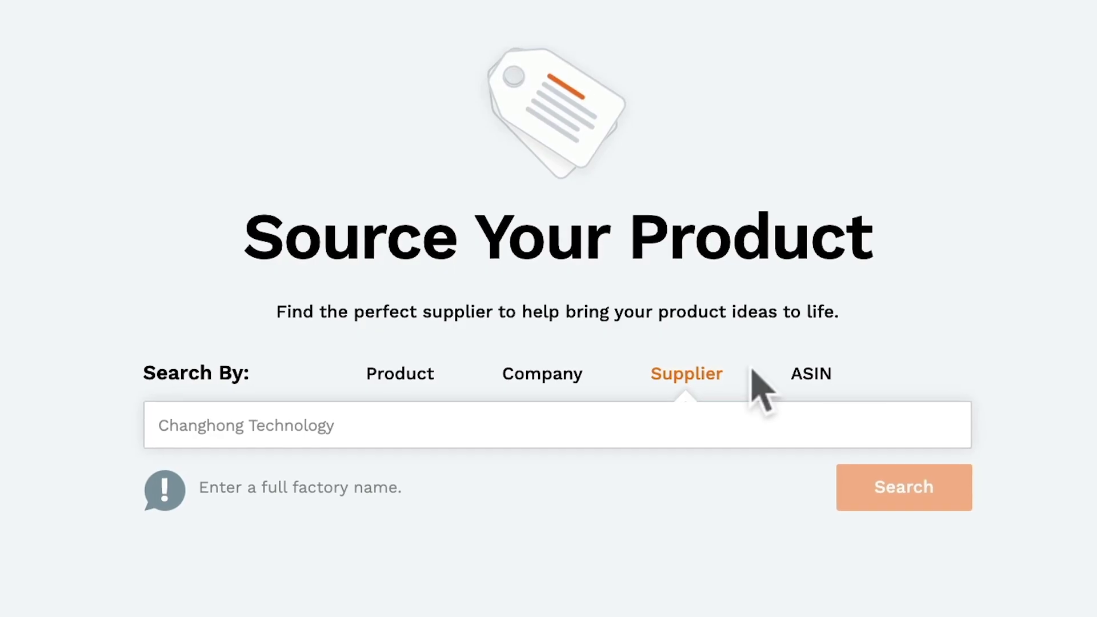
# Step: Search by ASIN B07QZHNWK8, copied from the Amazon listing, to find possible suppliers
pyautogui.click(822, 372)
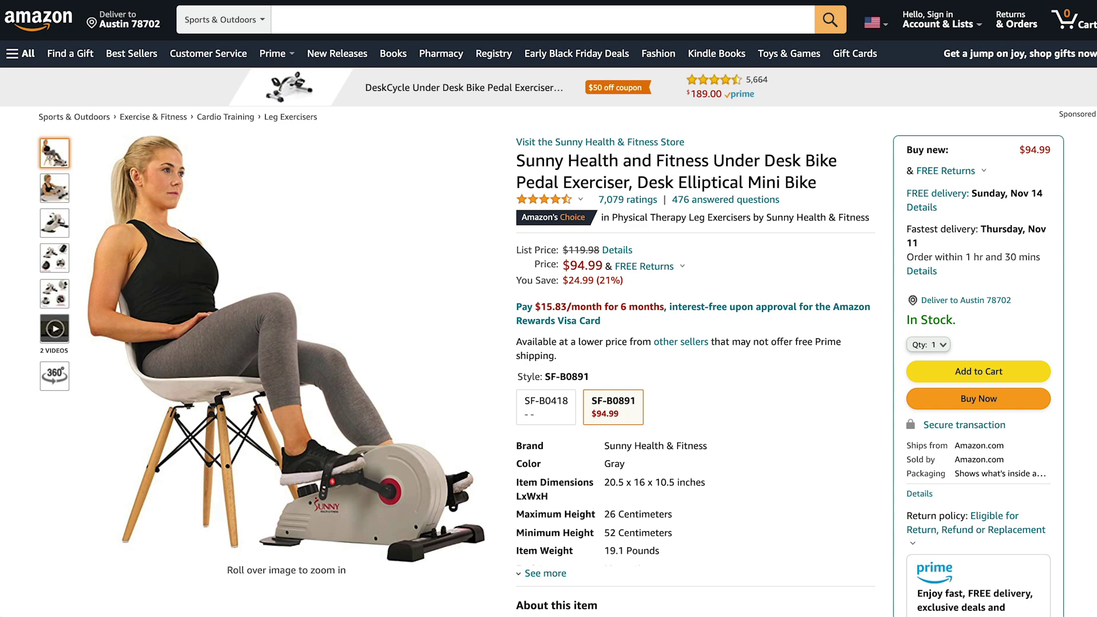
pyautogui.scroll(-20, 548, 309)
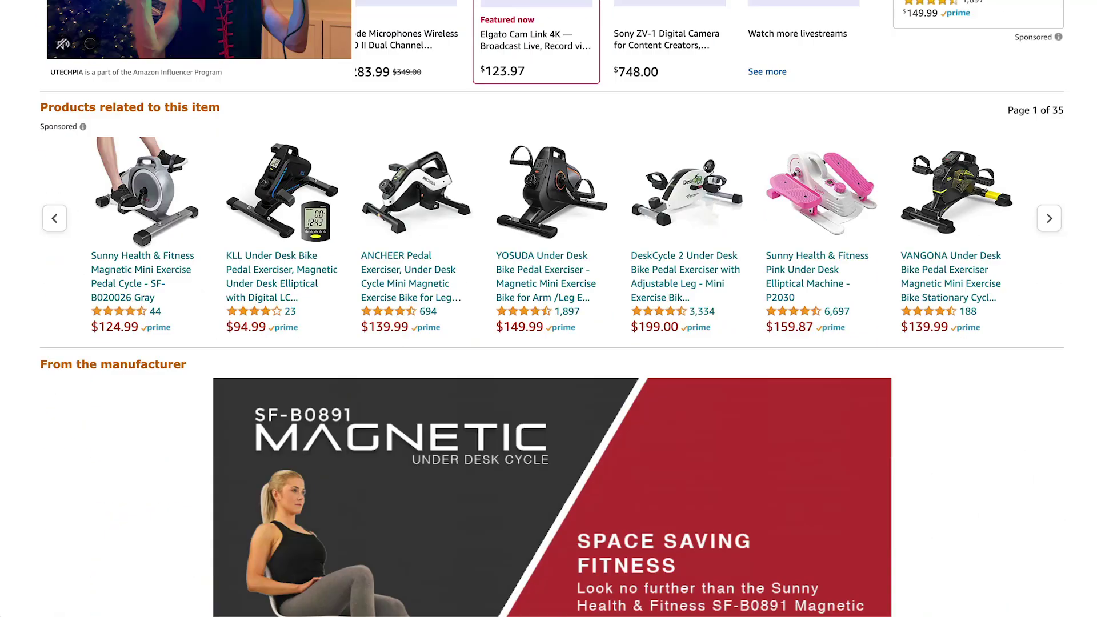
pyautogui.scroll(-15, 548, 308)
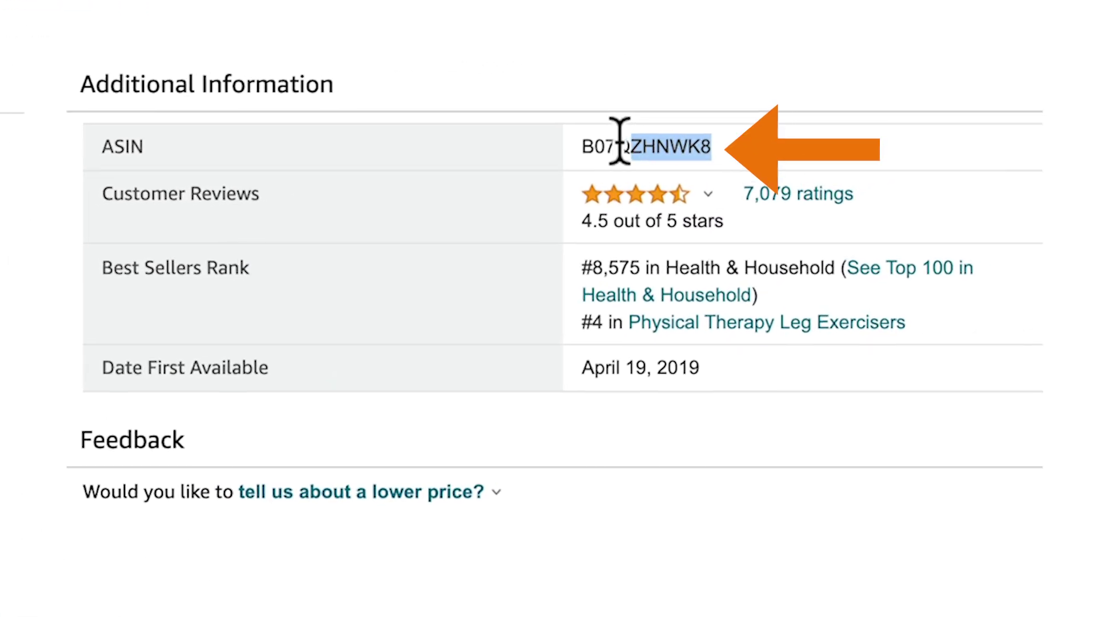
pyautogui.moveTo(618, 141); pyautogui.dragTo(581, 146)
pyautogui.rightClick(630, 146)
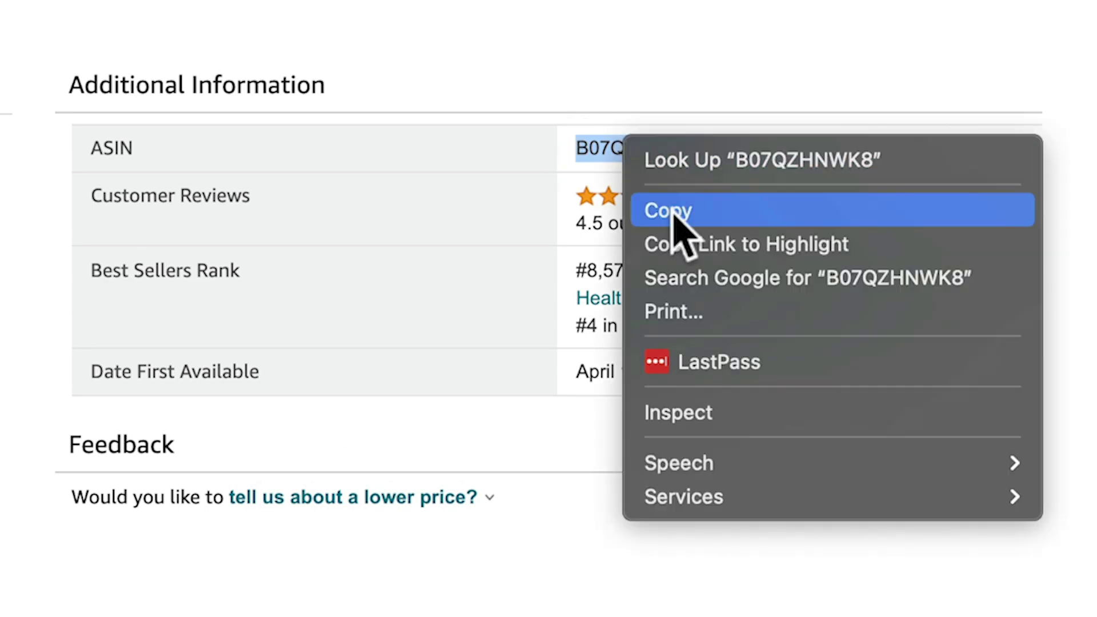
pyautogui.click(676, 216)
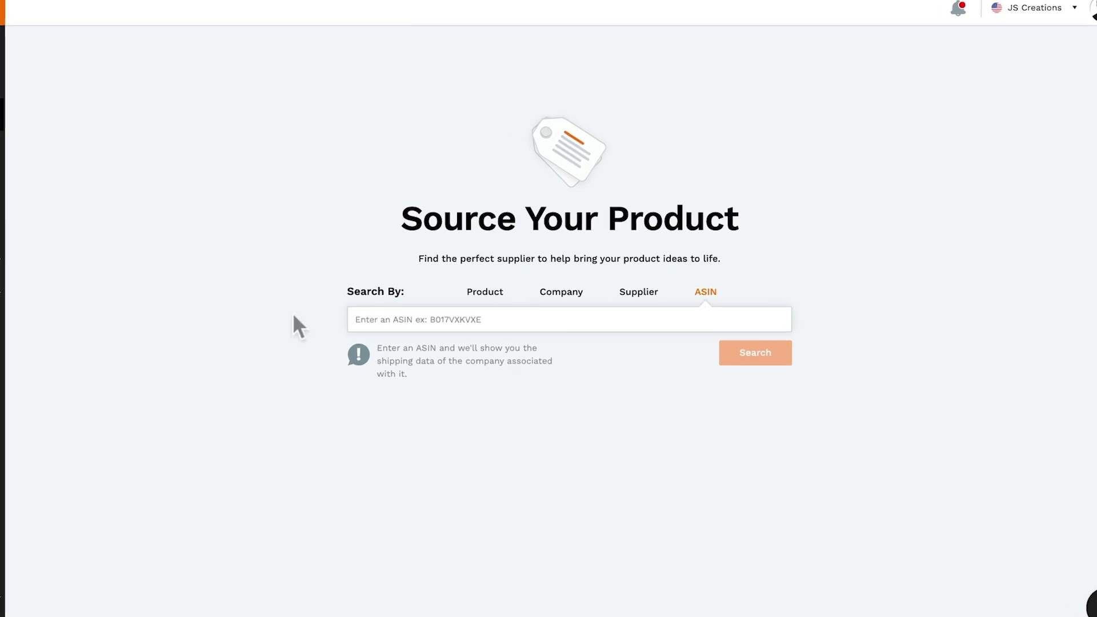
pyautogui.click(360, 319)
pyautogui.hotkey('ctrl', 'v')
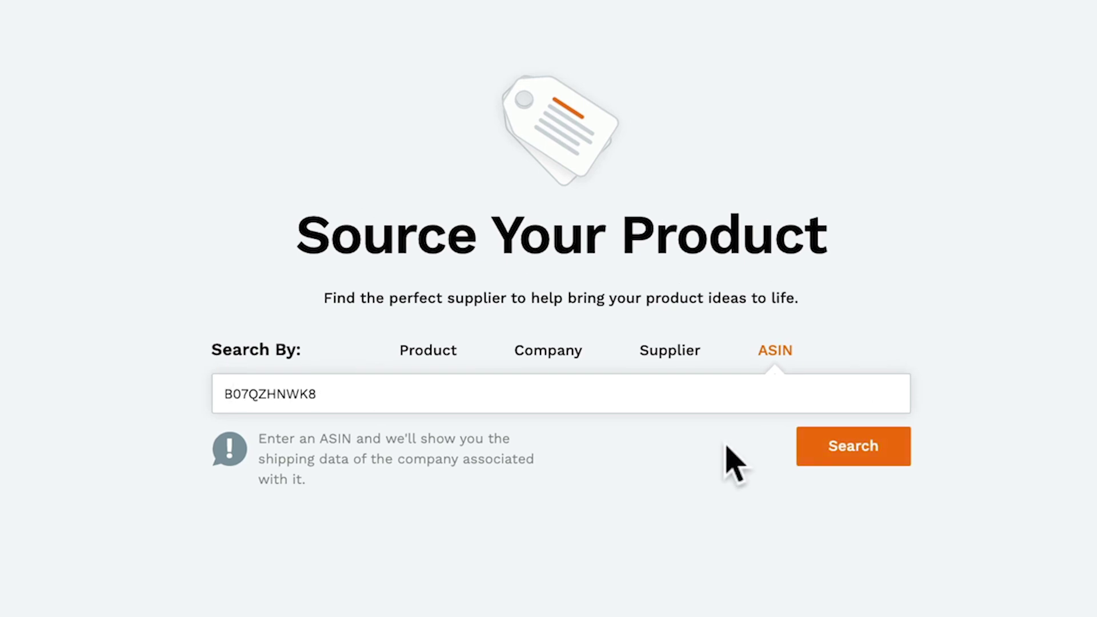
pyautogui.click(845, 451)
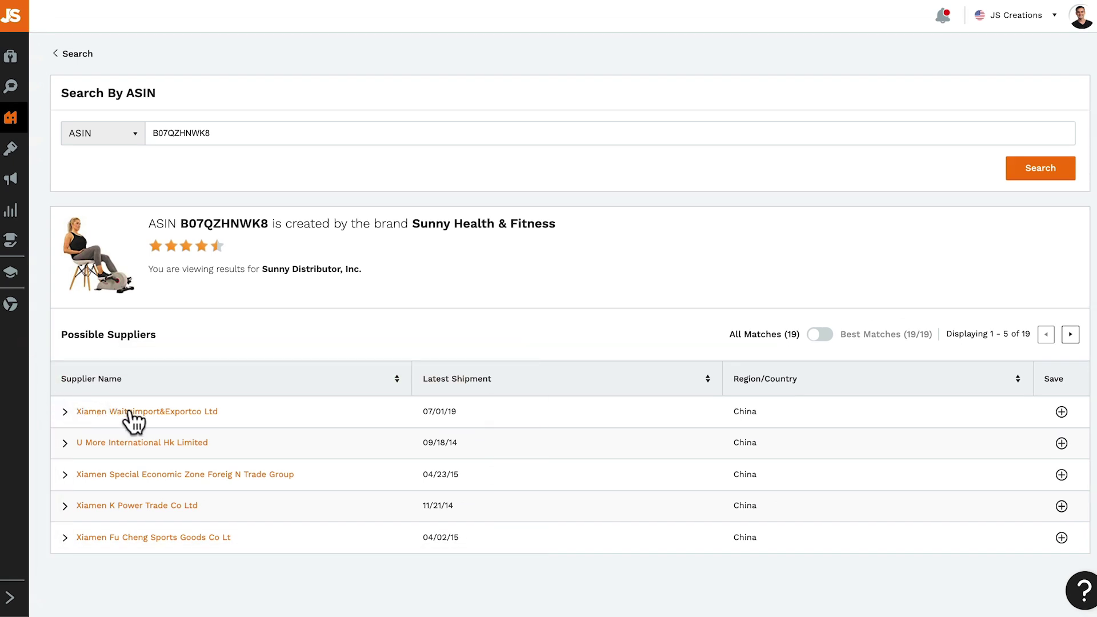
# Step: Save Xiamen Waituimport&Exportco Ltd to a new supplier group named 'Pedal Exerciser'
pyautogui.click(129, 411)
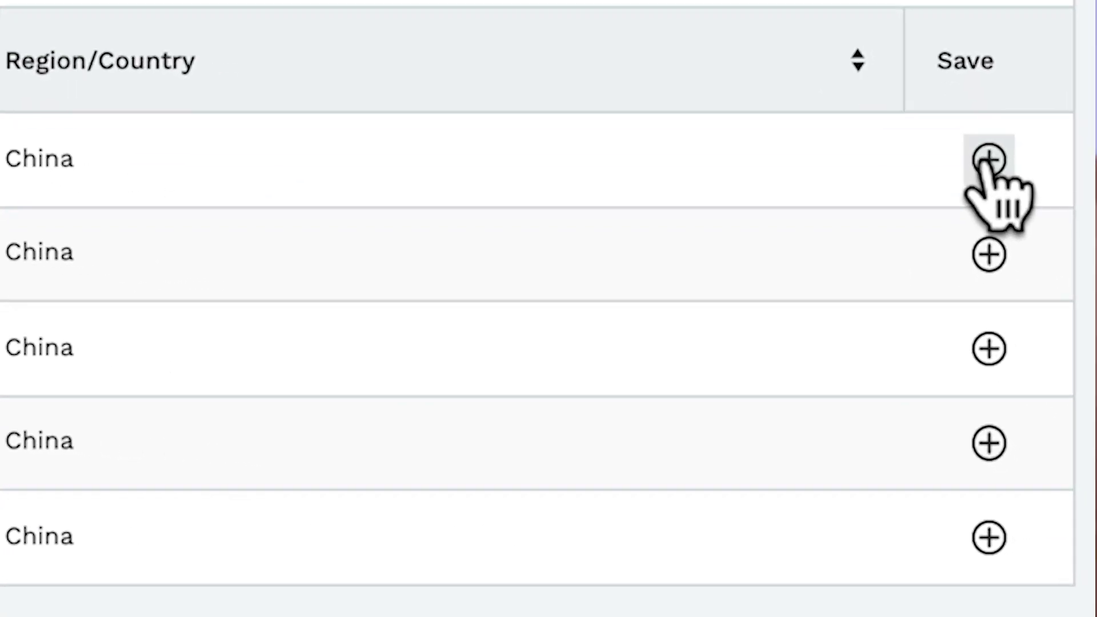
pyautogui.click(1062, 412)
pyautogui.click(887, 423)
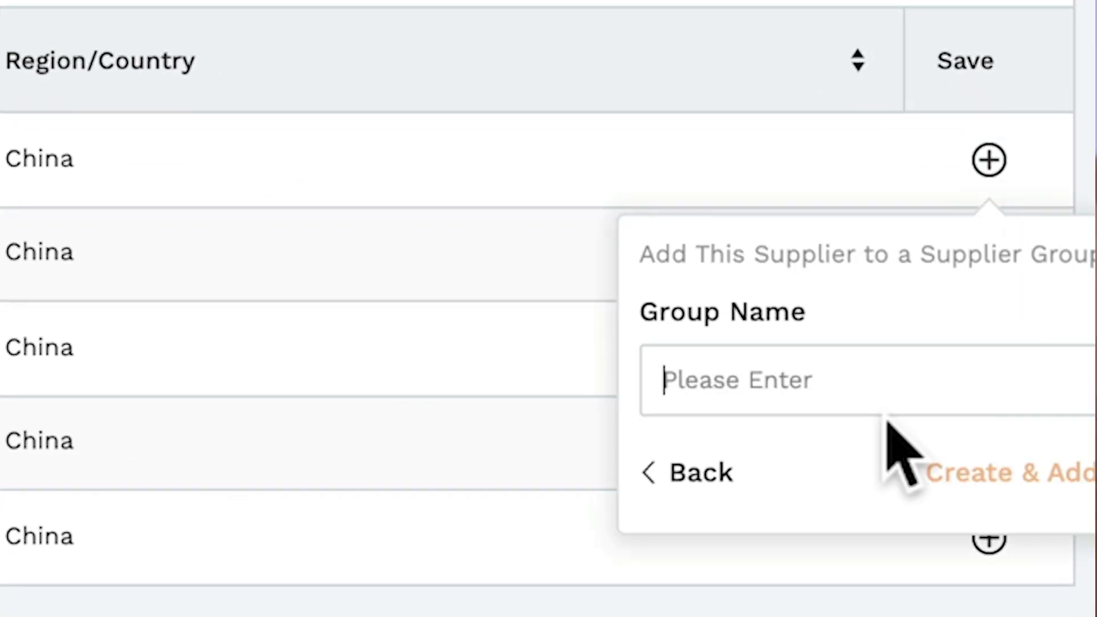
pyautogui.write('Pedal')
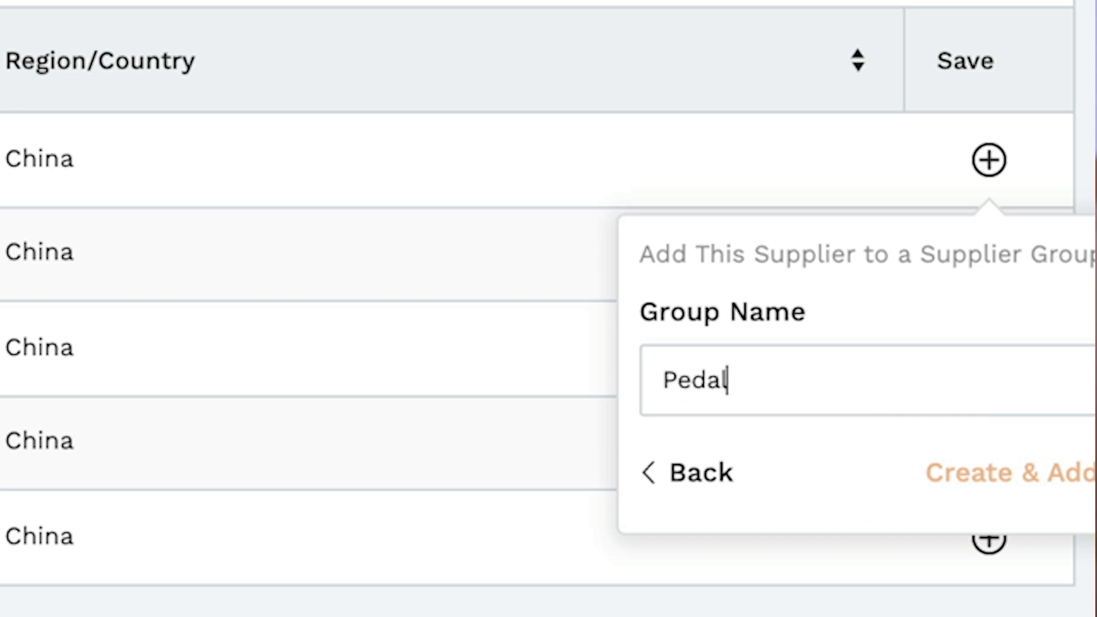
pyautogui.write(' Exerciser')
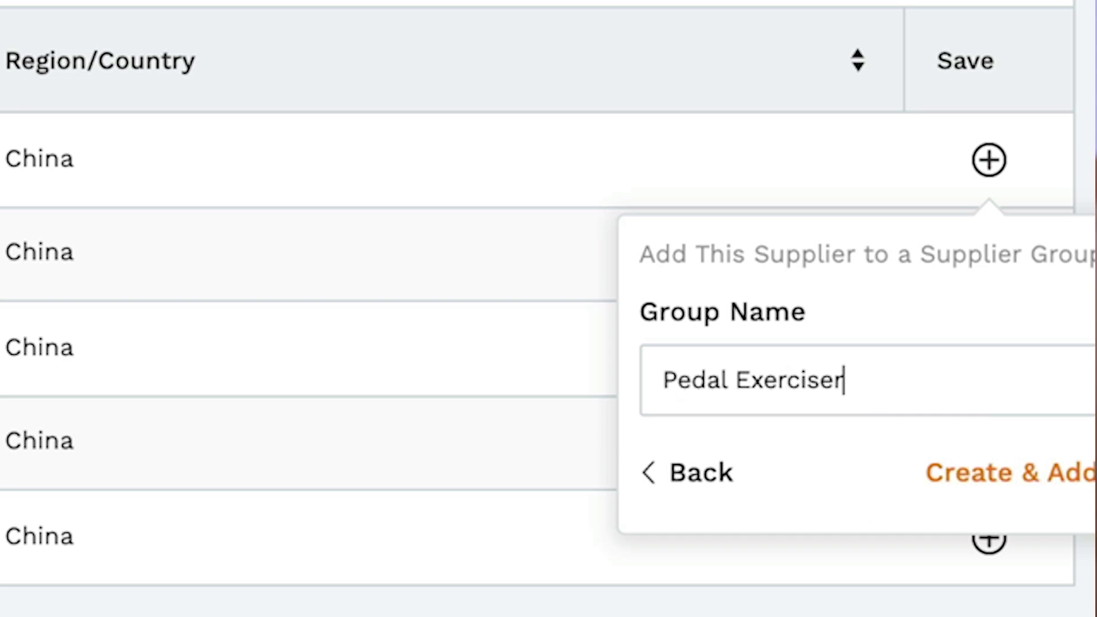
pyautogui.click(947, 472)
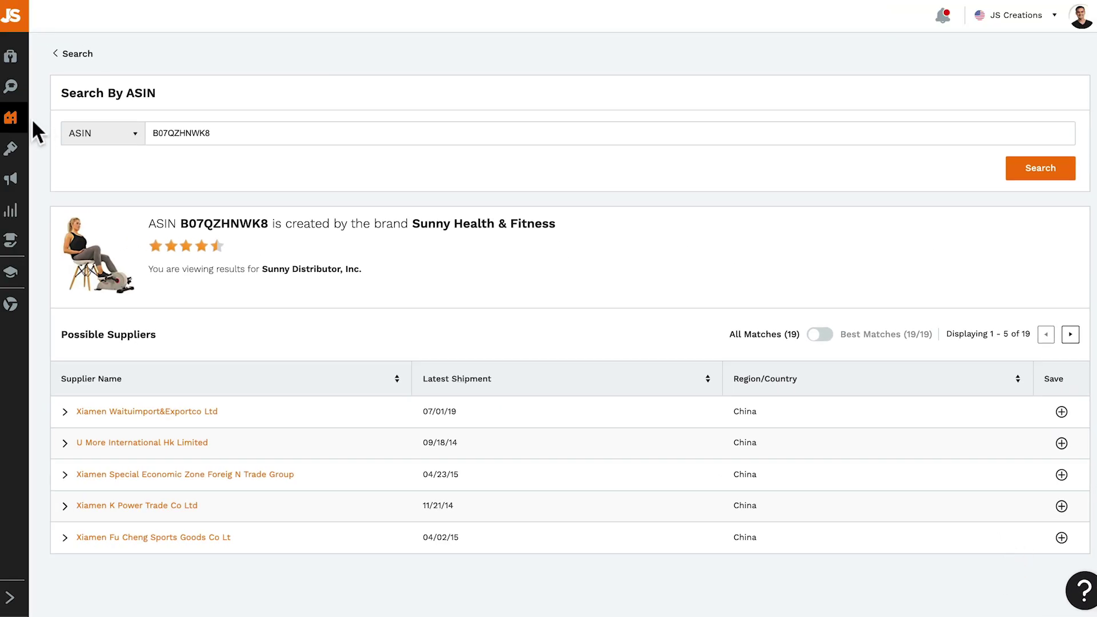
# Step: In the Supplier Tracker's Backpacks group, expand Sb Gear Vina Co Ltd's supplier info
pyautogui.moveTo(23, 126)
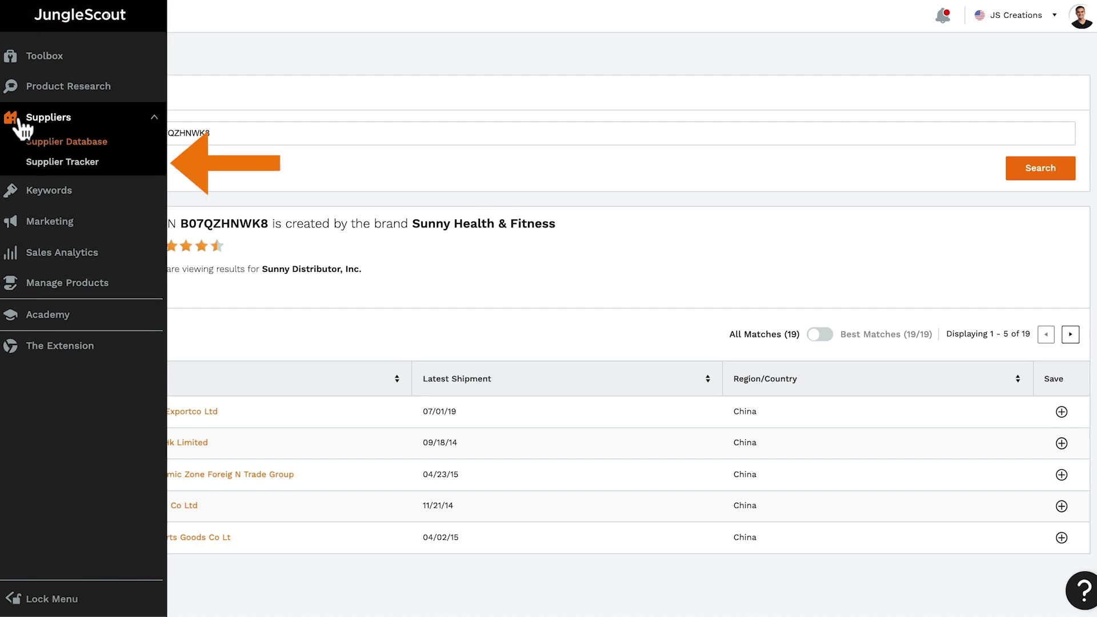
pyautogui.click(42, 165)
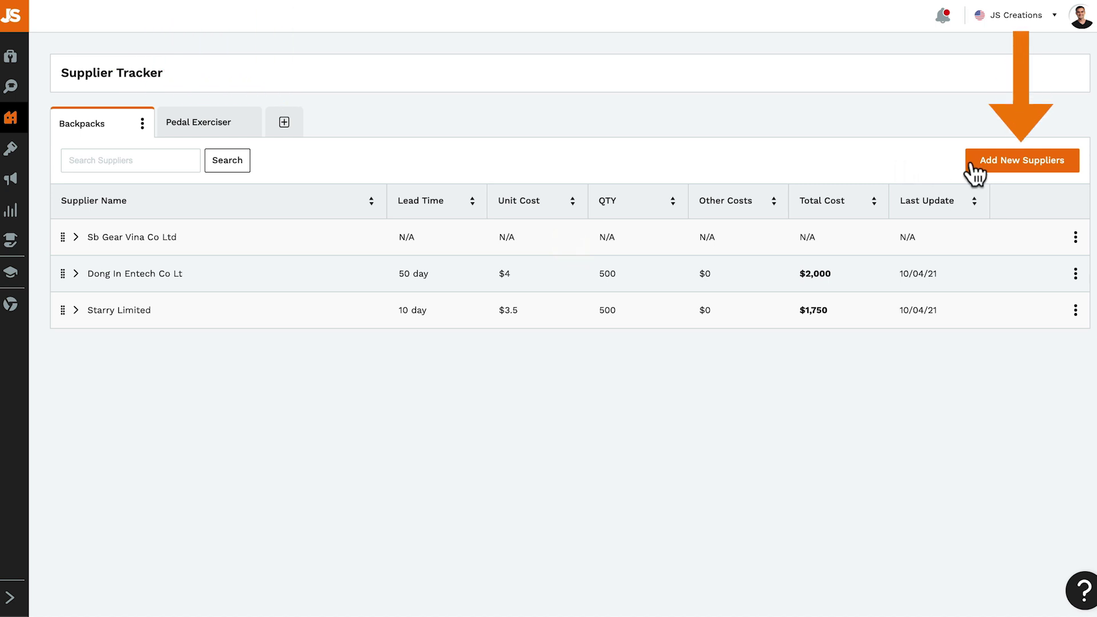
pyautogui.click(996, 165)
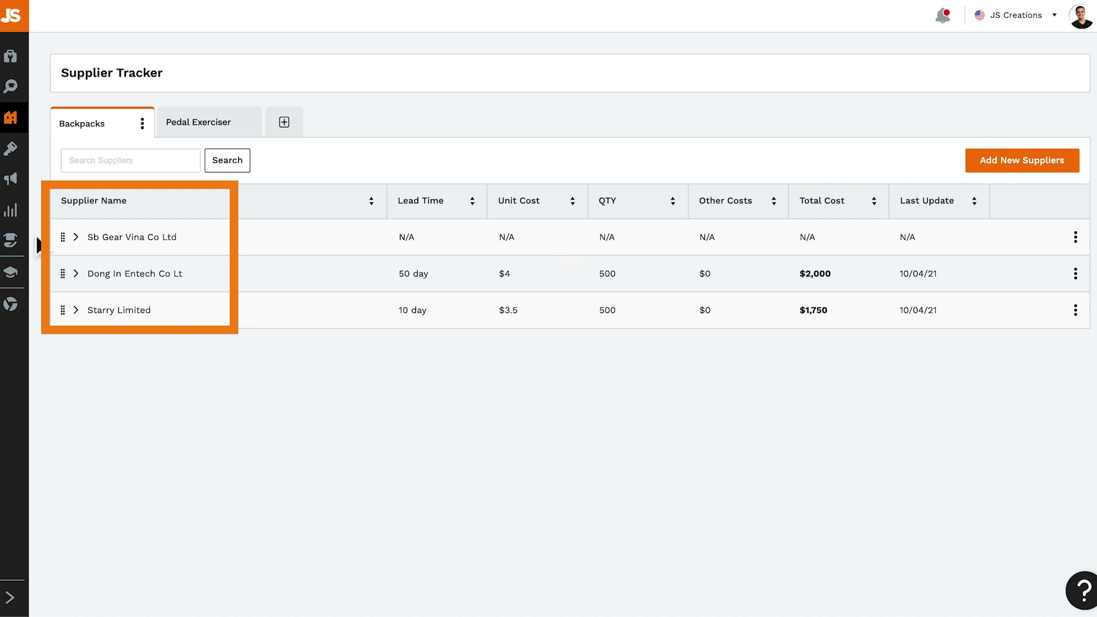
pyautogui.click(75, 237)
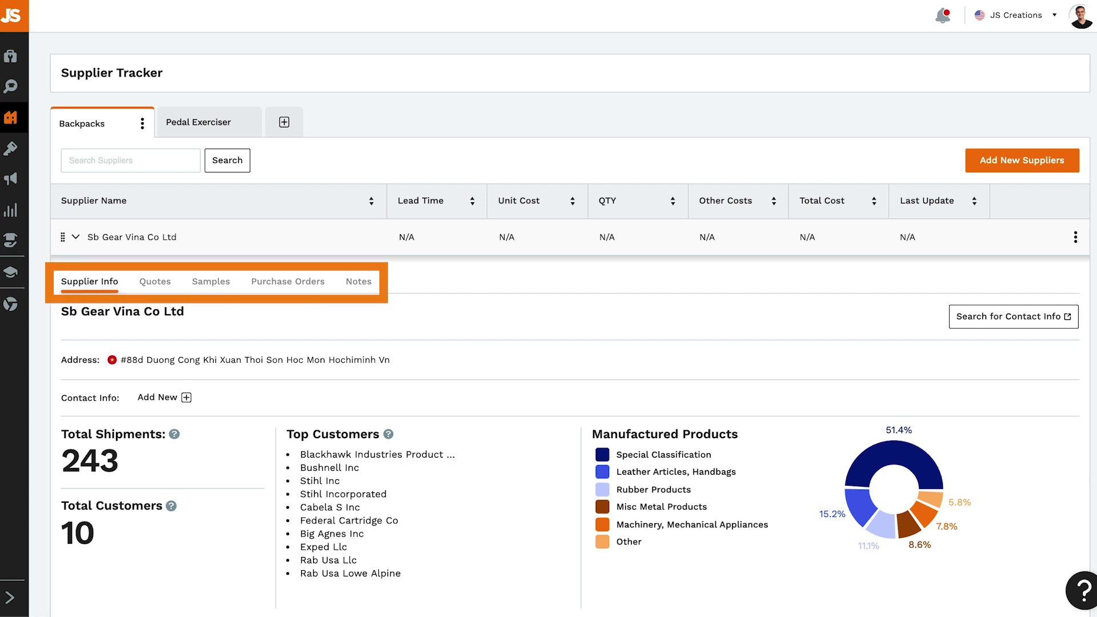
# Step: Start a new quote for Sb Gear Vina Co Ltd dated the 9th with $4.00 unit cost
pyautogui.click(156, 286)
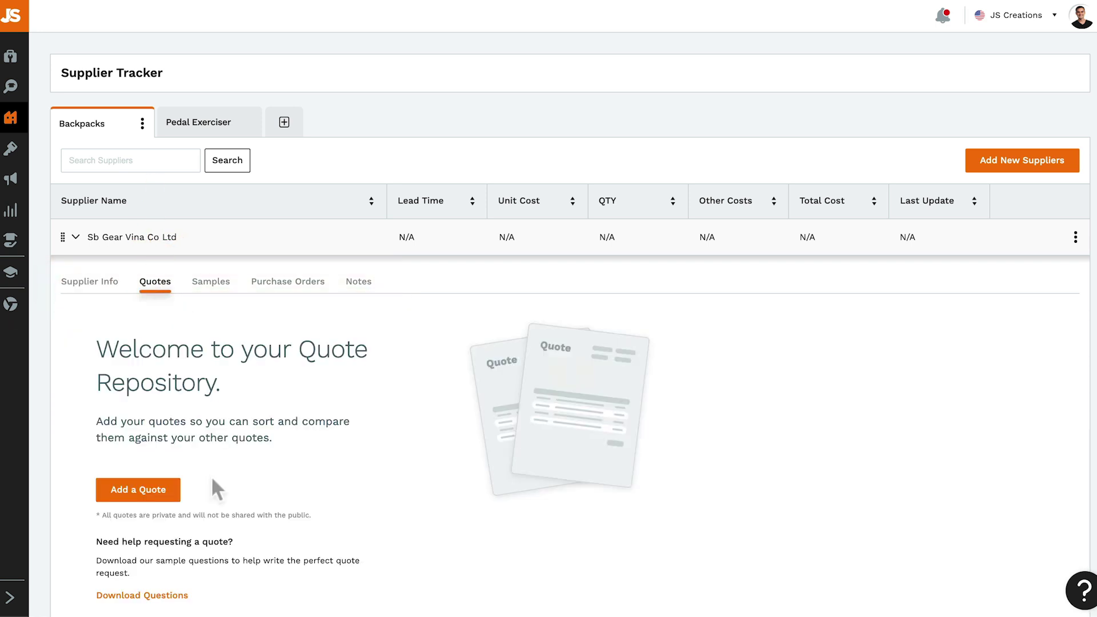
pyautogui.click(170, 487)
pyautogui.write('Sb Gear V')
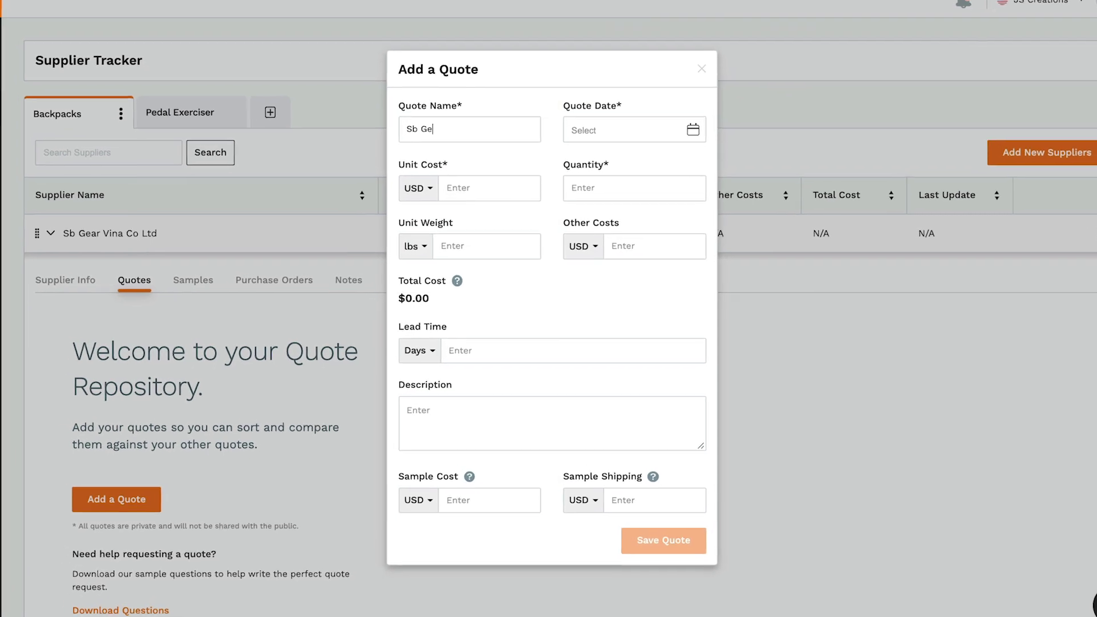
pyautogui.write('ina Co Ltd')
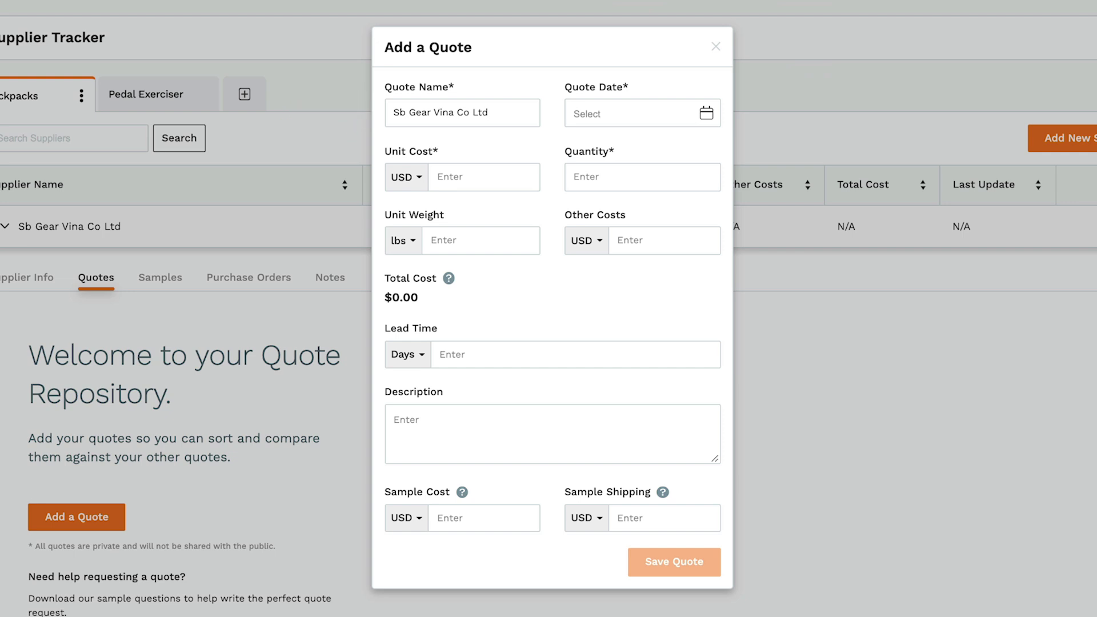
pyautogui.click(576, 113)
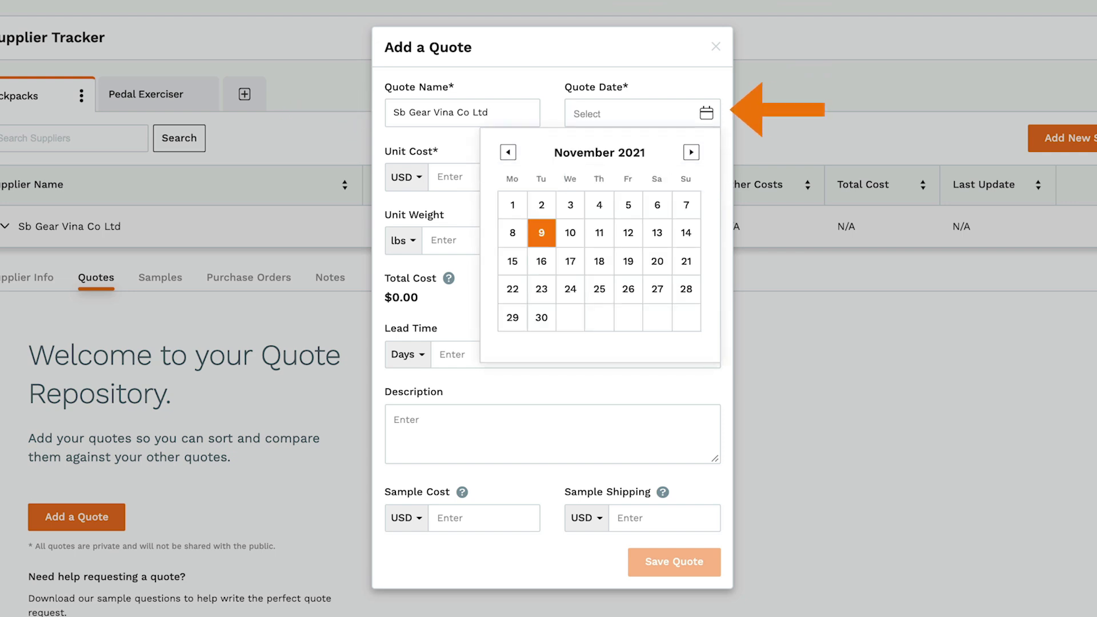
pyautogui.click(541, 233)
pyautogui.click(476, 176)
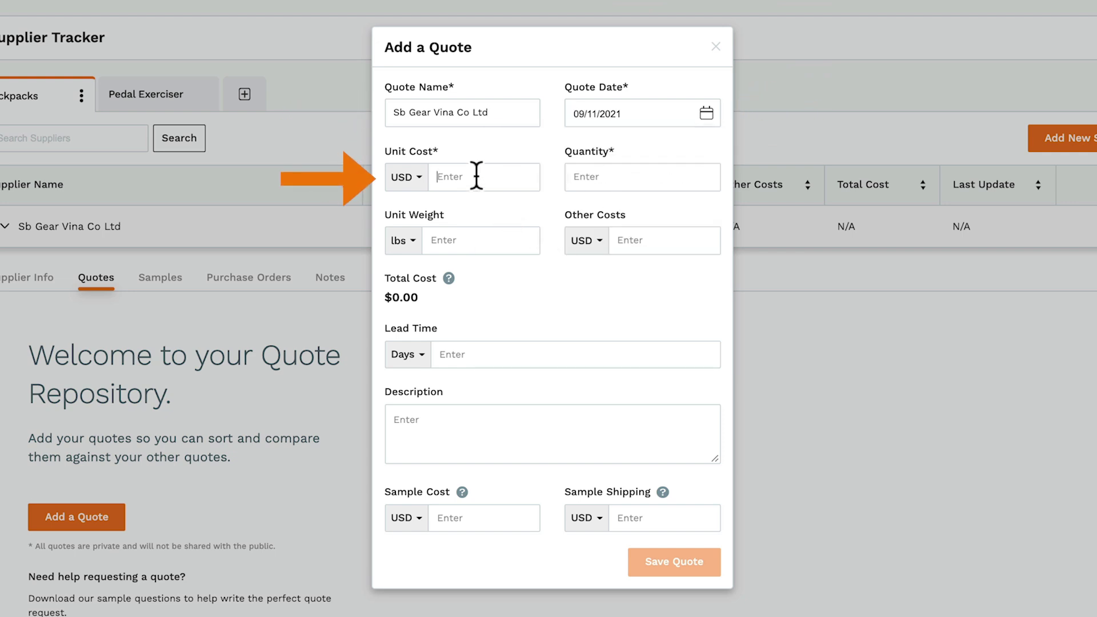
pyautogui.write('4.00')
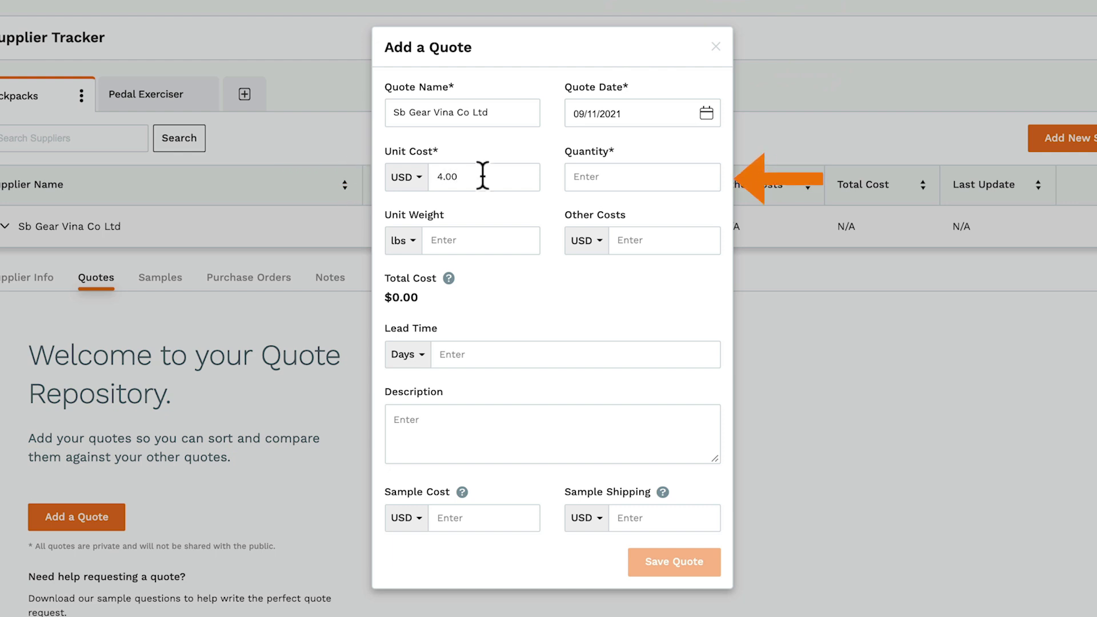
# Step: Add 500 units, 30-day lead time, 'Based out of Vietnam.' and $50 sample cost, then save
pyautogui.click(592, 176)
pyautogui.write('500')
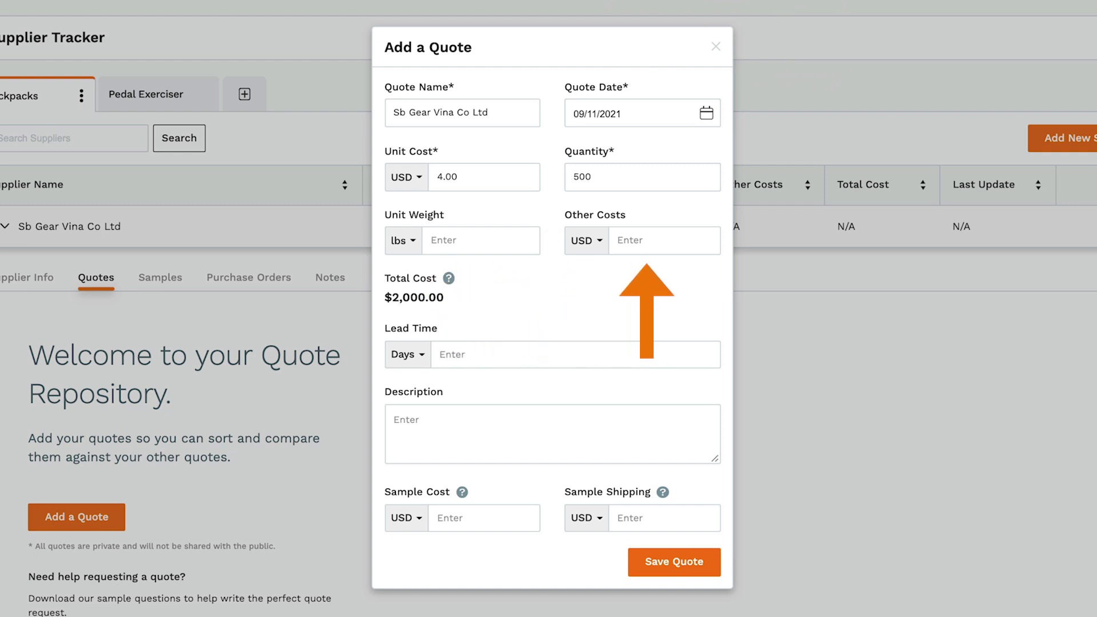
pyautogui.click(474, 355)
pyautogui.write('30')
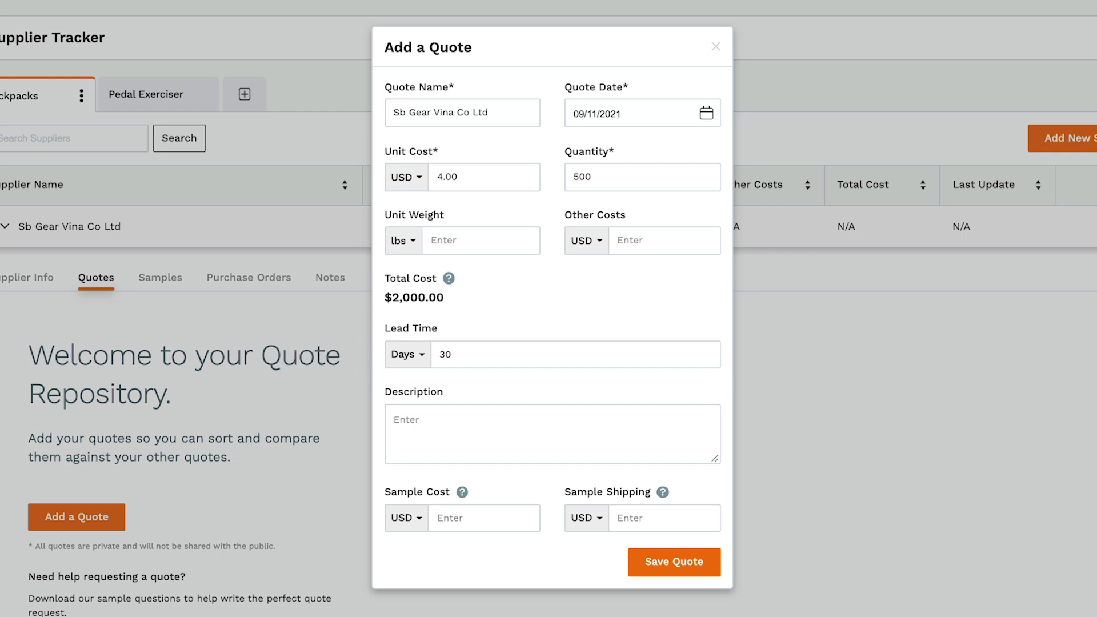
pyautogui.click(400, 419)
pyautogui.write('Based out ')
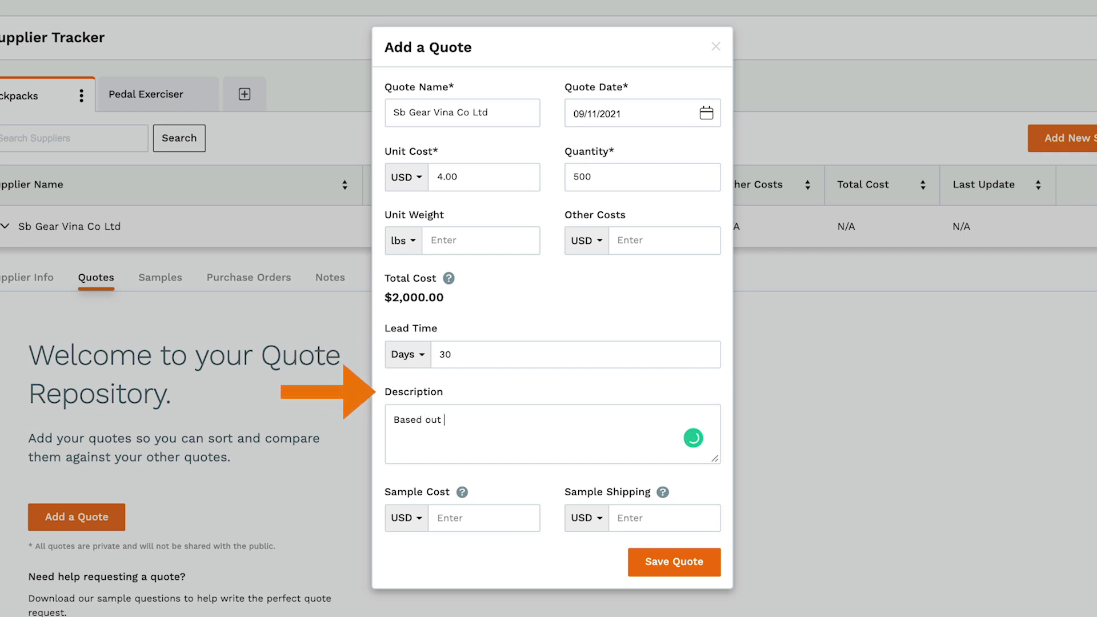
pyautogui.write('of Vietnam.')
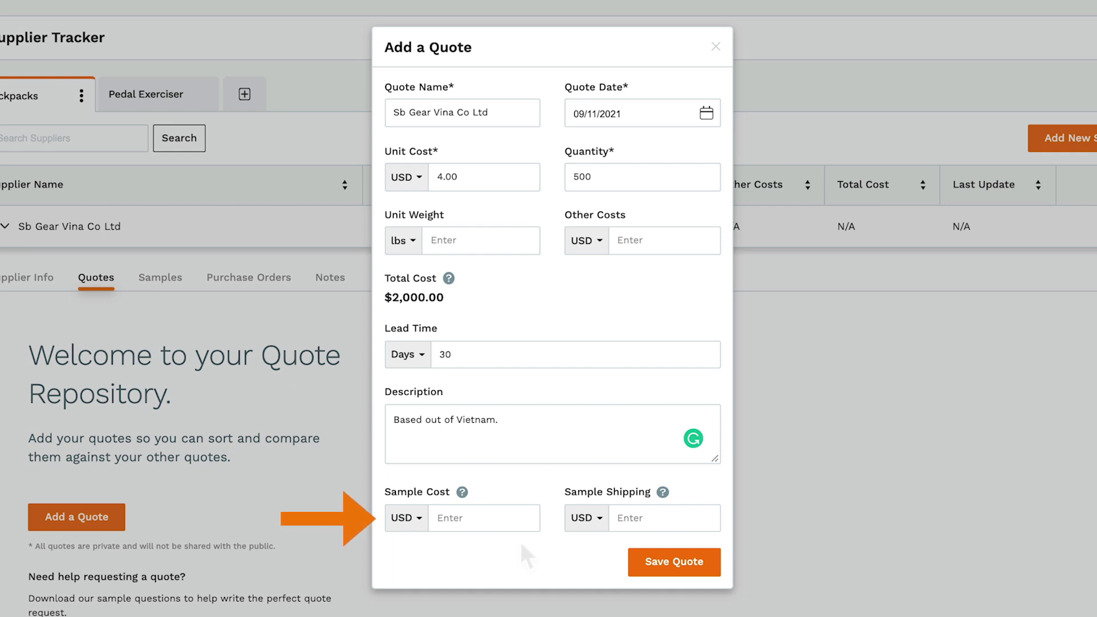
pyautogui.click(493, 518)
pyautogui.write('50')
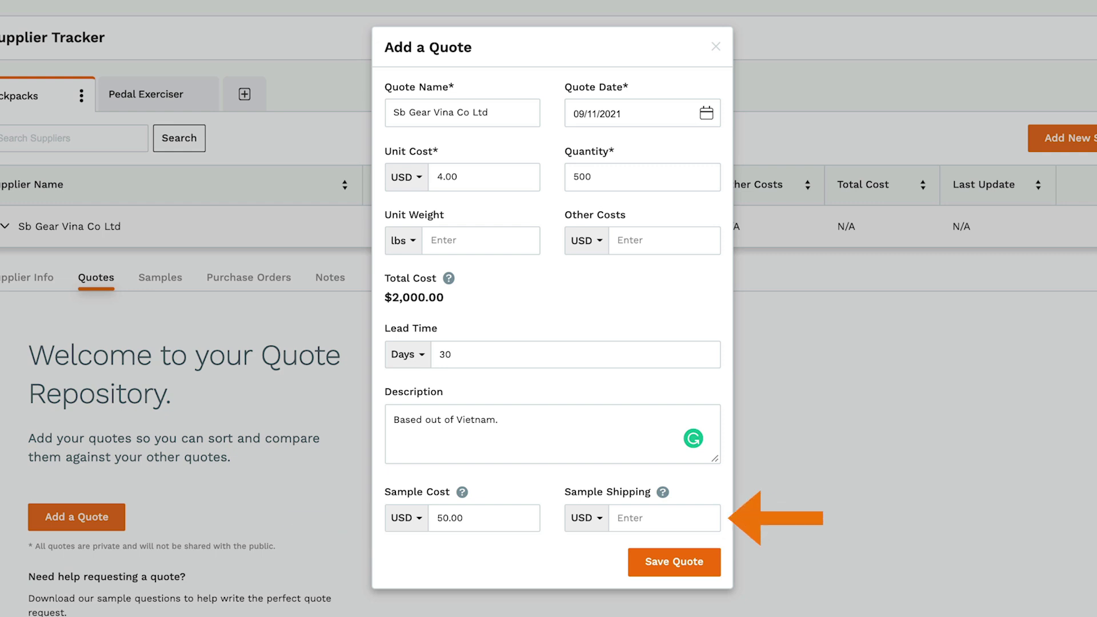
pyautogui.click(657, 564)
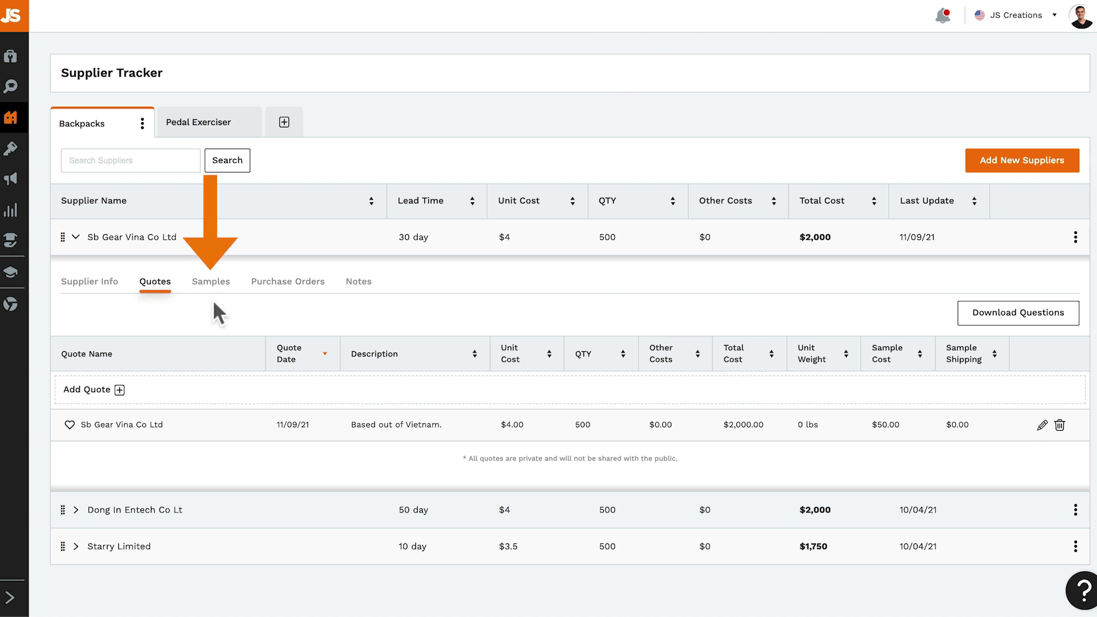
# Step: Start a sample named 'Backpack' linked to the Sb Gear Vina Co Ltd quote
pyautogui.click(217, 286)
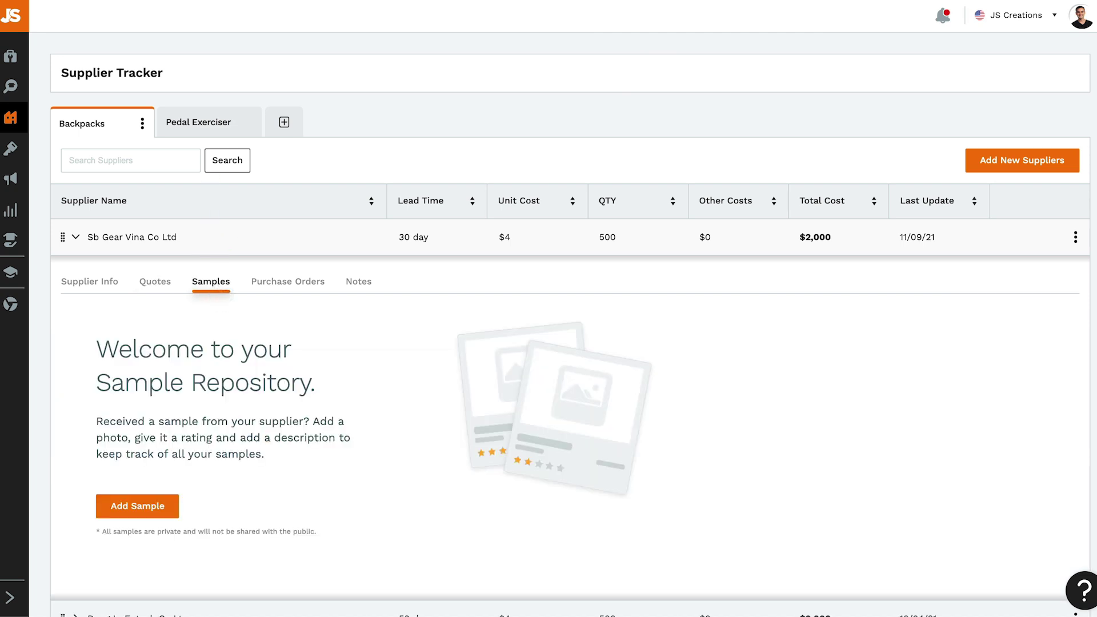
pyautogui.click(163, 505)
pyautogui.write('Back')
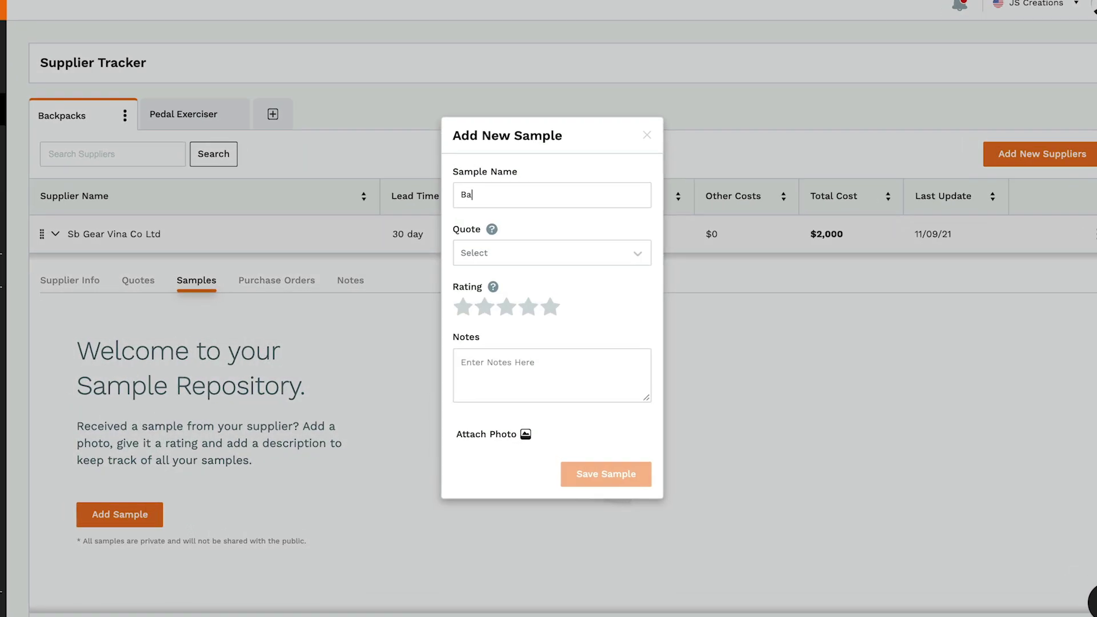
pyautogui.write('pack')
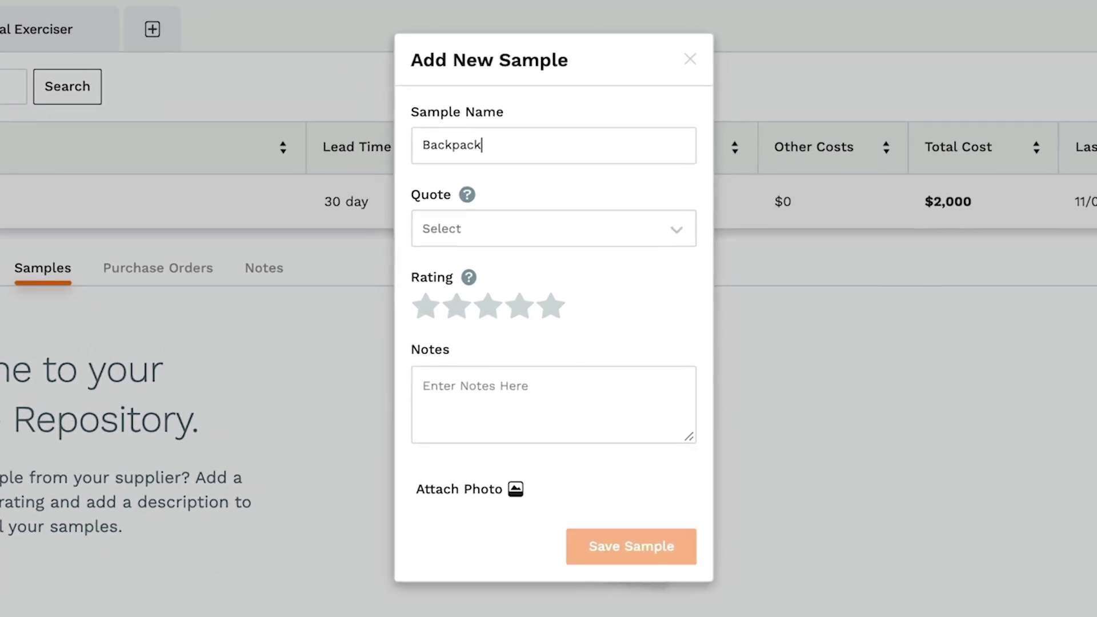
pyautogui.click(680, 229)
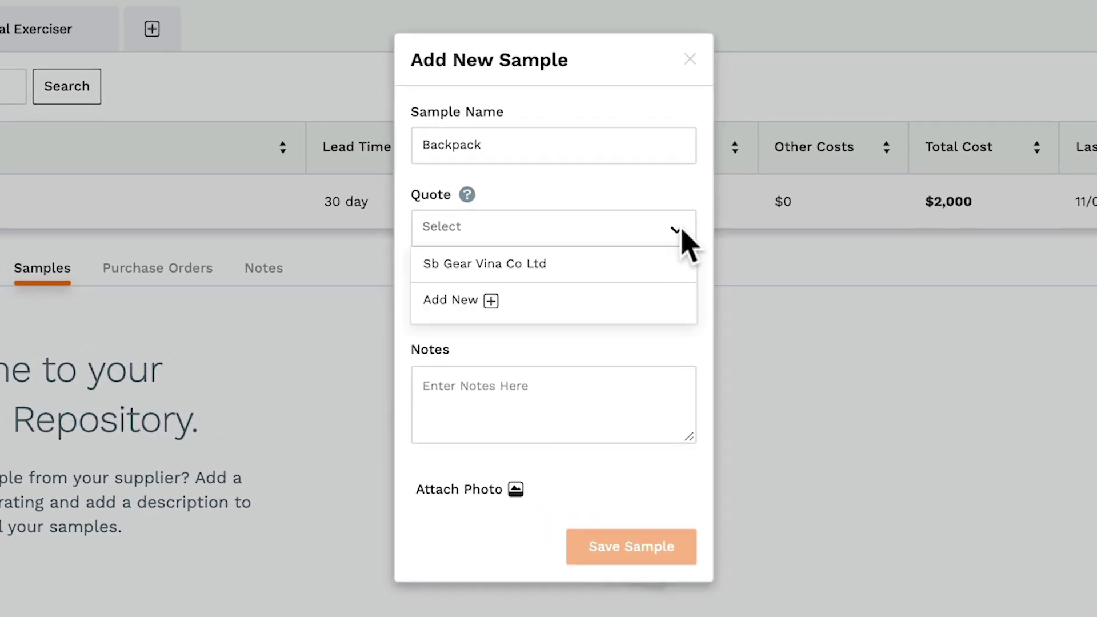
pyautogui.click(648, 267)
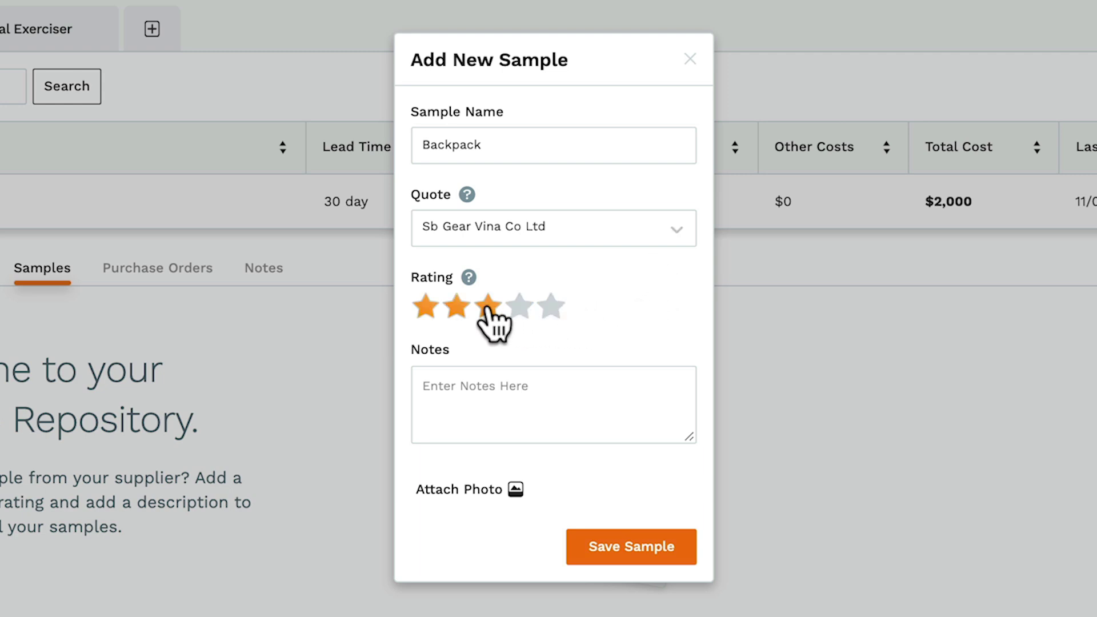
# Step: Rate the sample three stars, note 'Good quality', attach the backpack photo, and save it
pyautogui.click(486, 309)
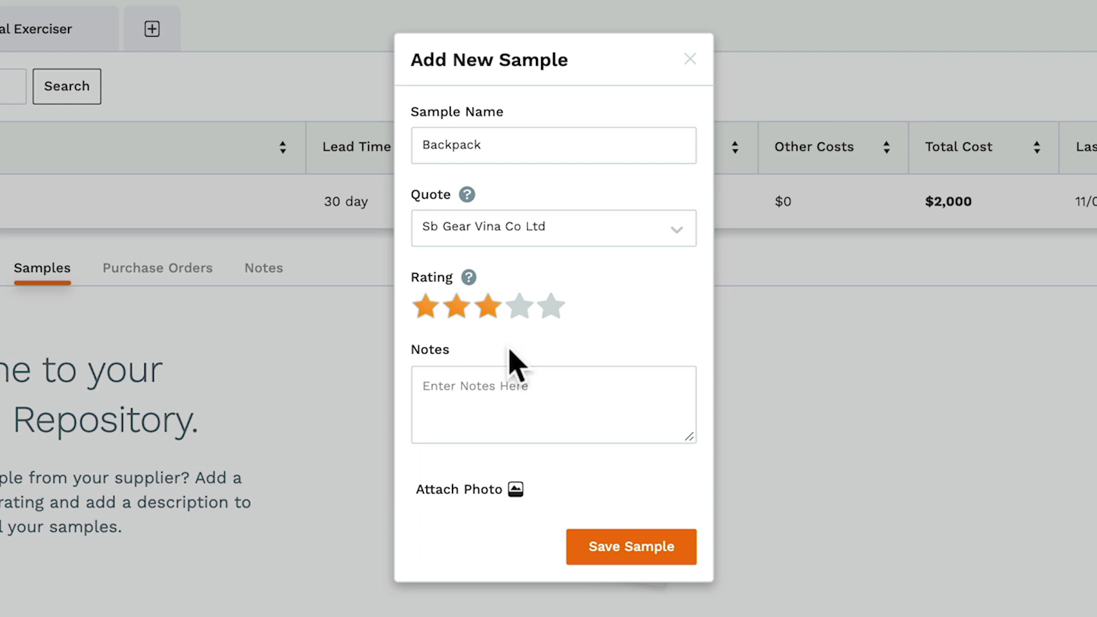
pyautogui.click(509, 380)
pyautogui.write('Good ')
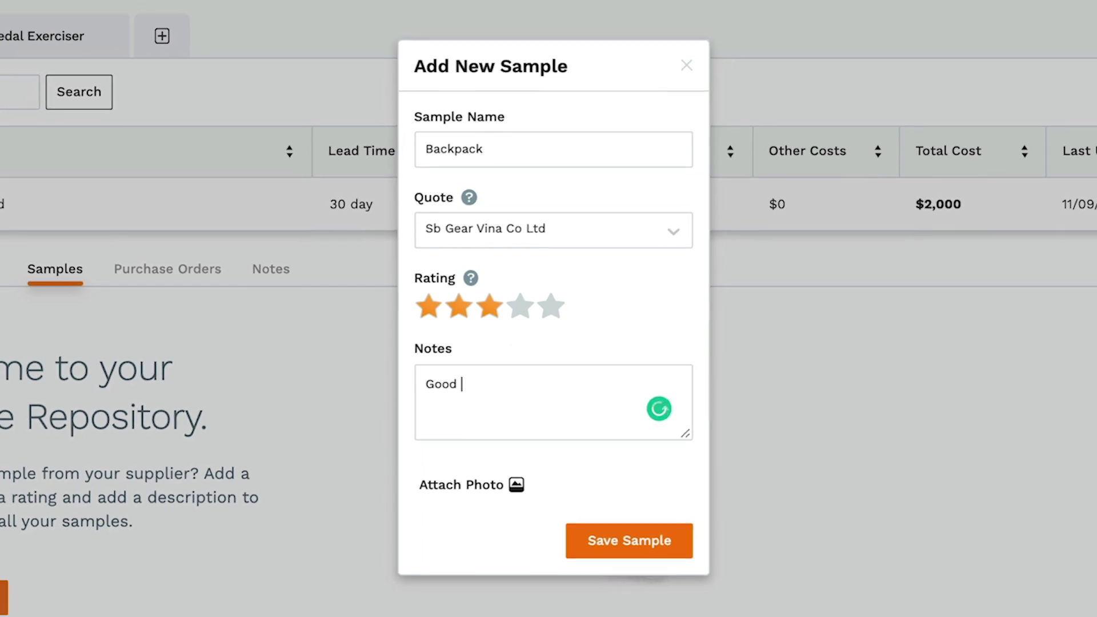
pyautogui.write('quality')
pyautogui.click(517, 484)
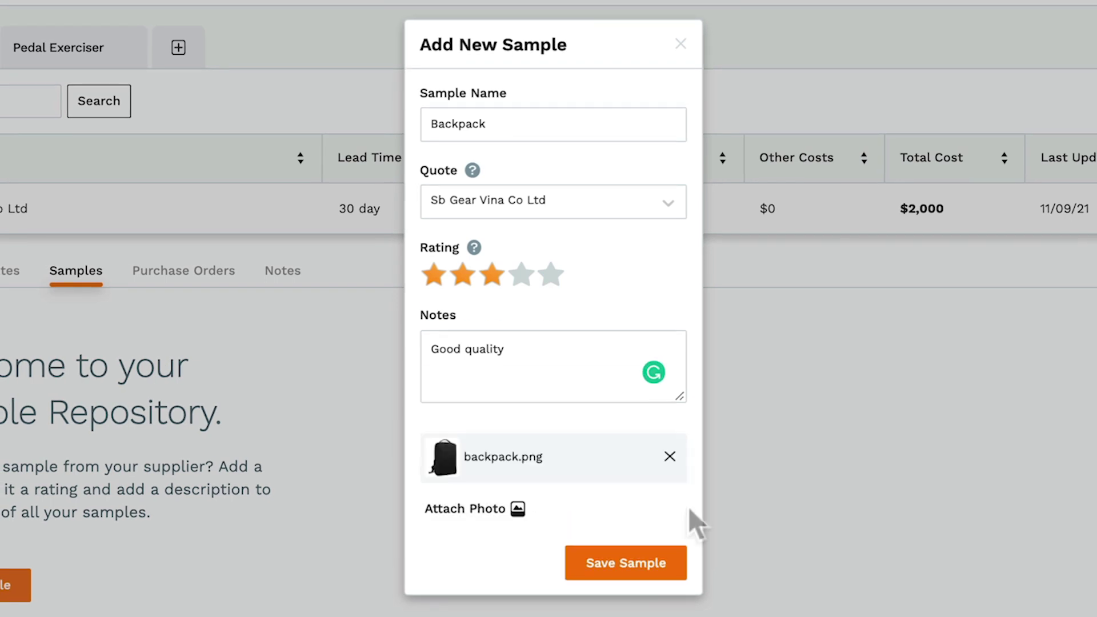
pyautogui.click(682, 565)
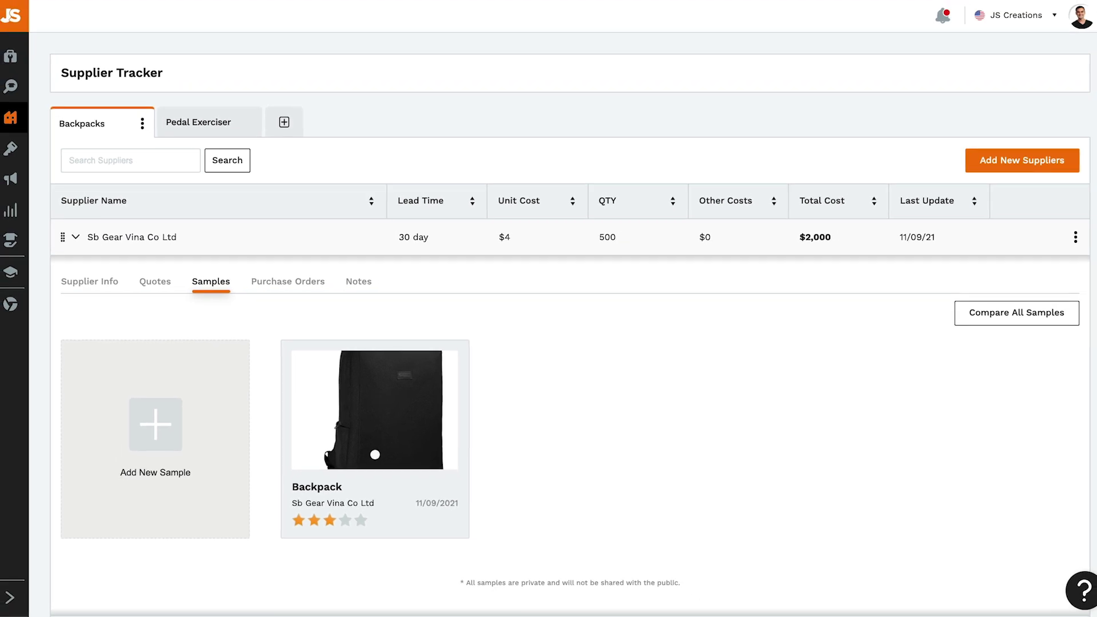
pyautogui.click(300, 282)
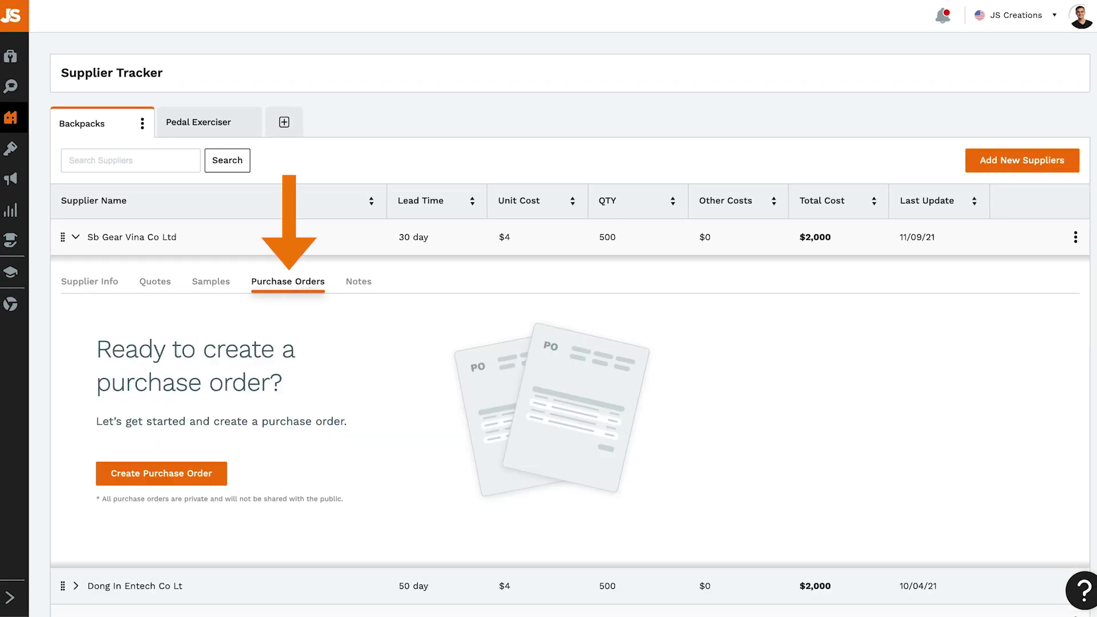
# Step: Create purchase order 067 dated 09/11/2021
pyautogui.click(213, 471)
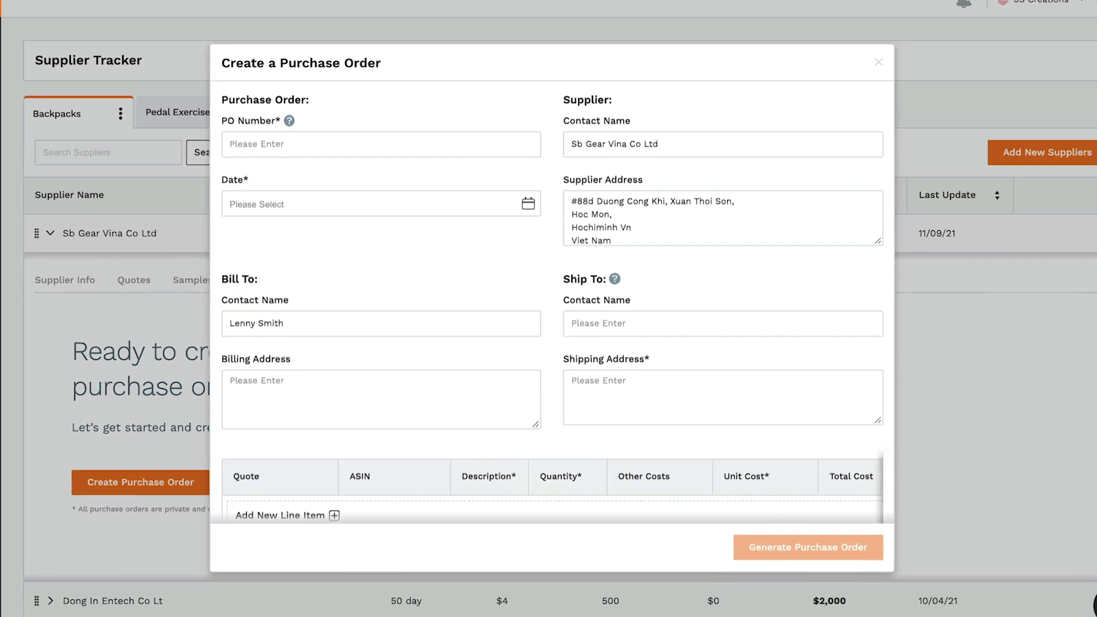
pyautogui.click(295, 152)
pyautogui.write('067')
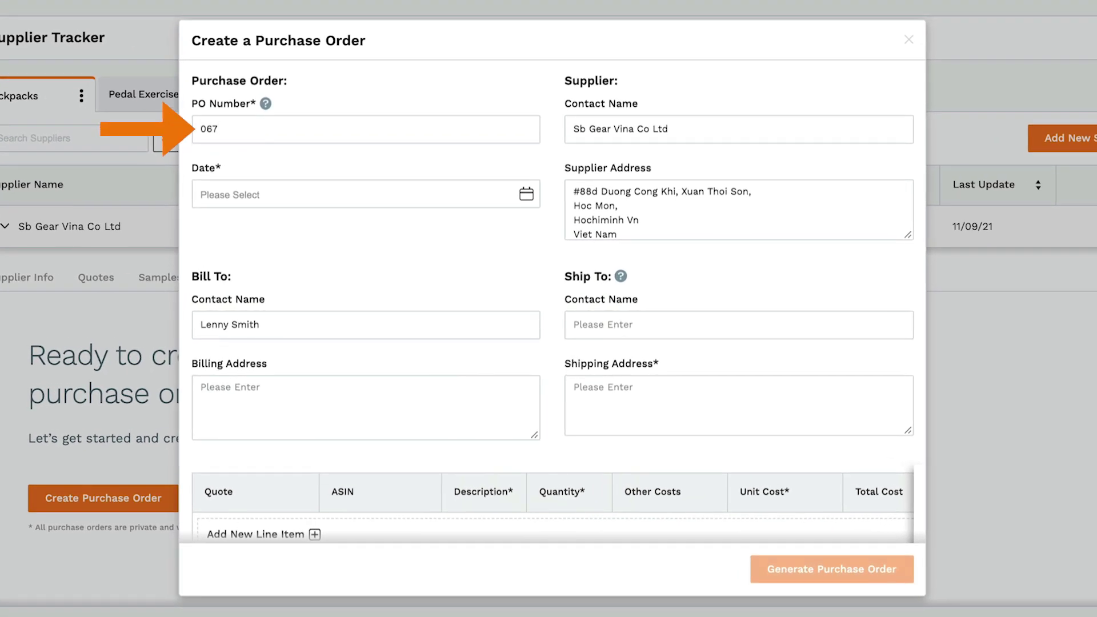
pyautogui.click(301, 192)
pyautogui.click(357, 313)
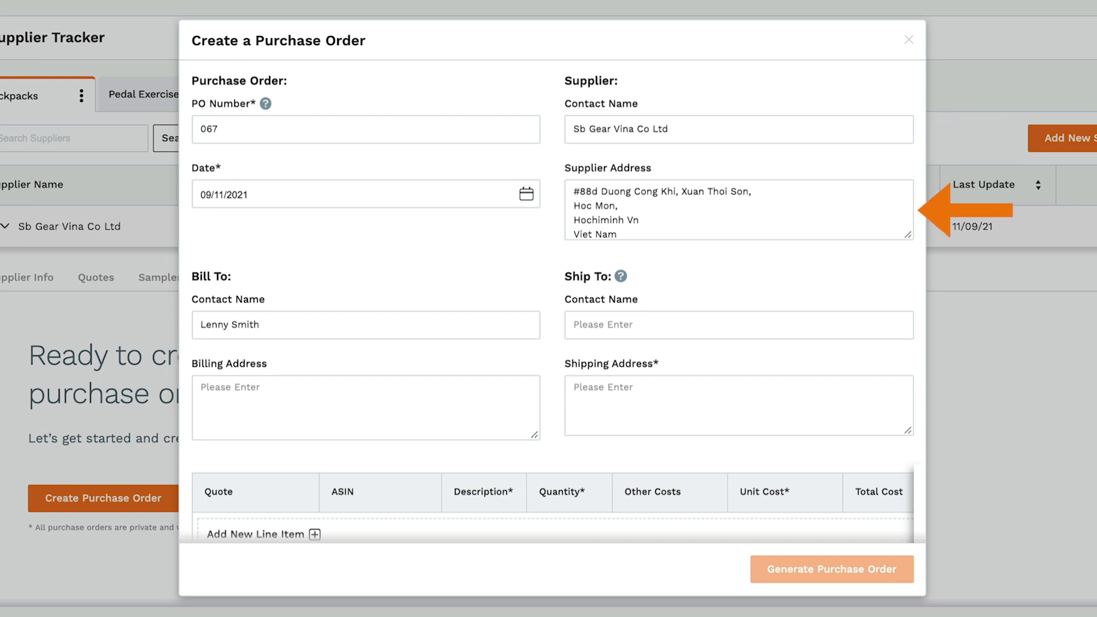
# Step: Add the Sb Gear Vina Co Ltd quote line item: United States ASIN 'AXSDG^%&', quantity 800
pyautogui.scroll(-4, 553, 343)
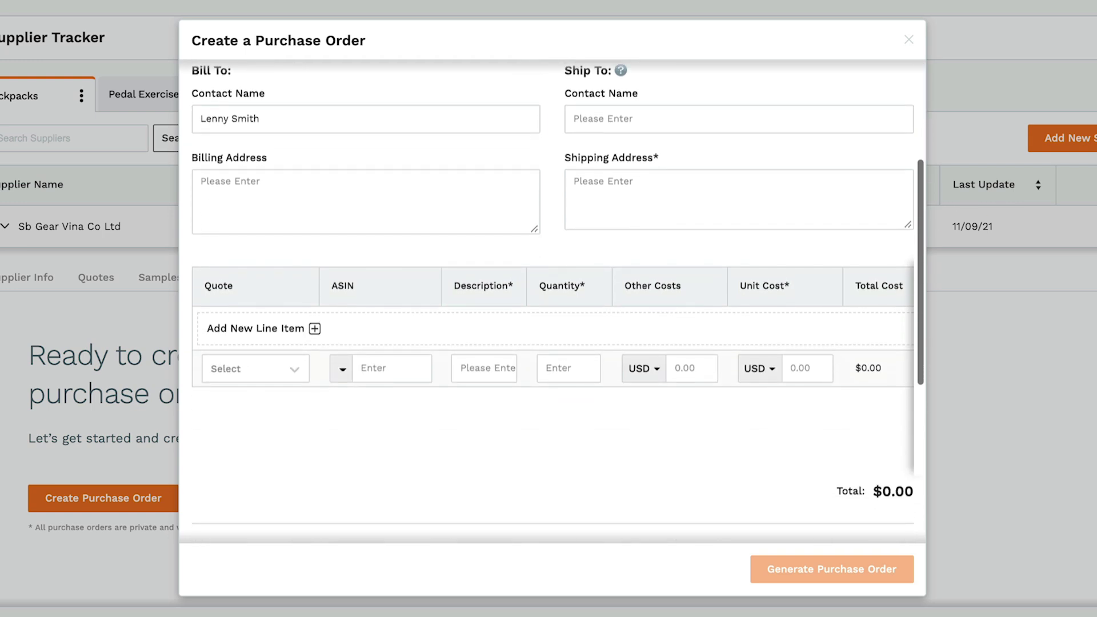
pyautogui.click(296, 366)
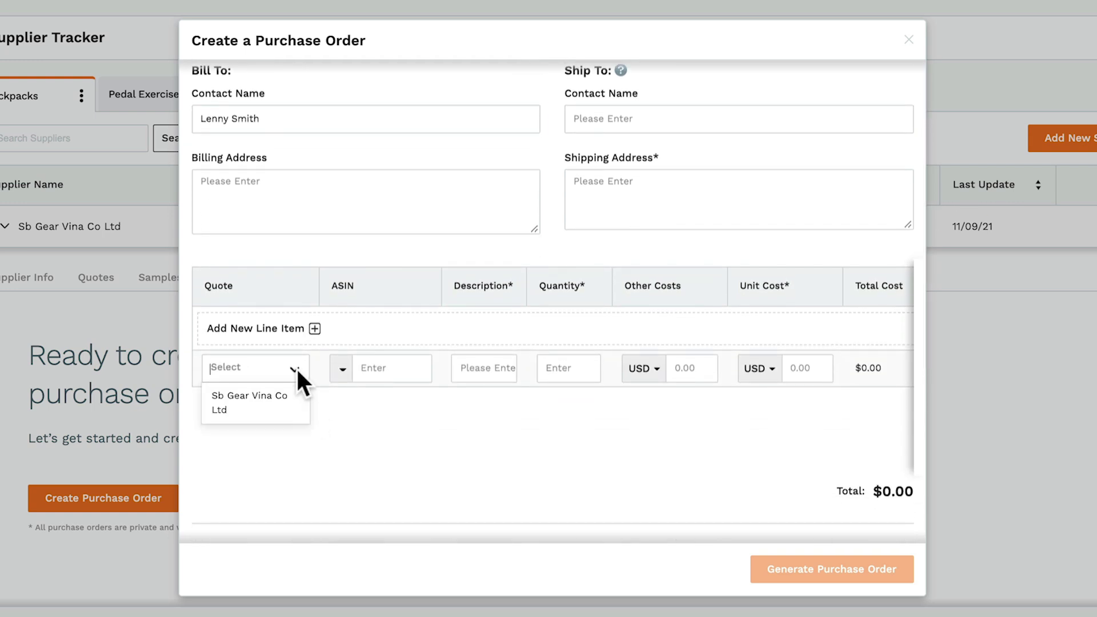
pyautogui.click(303, 397)
pyautogui.click(343, 368)
pyautogui.click(354, 394)
pyautogui.click(377, 368)
pyautogui.write('AXSDG^%&')
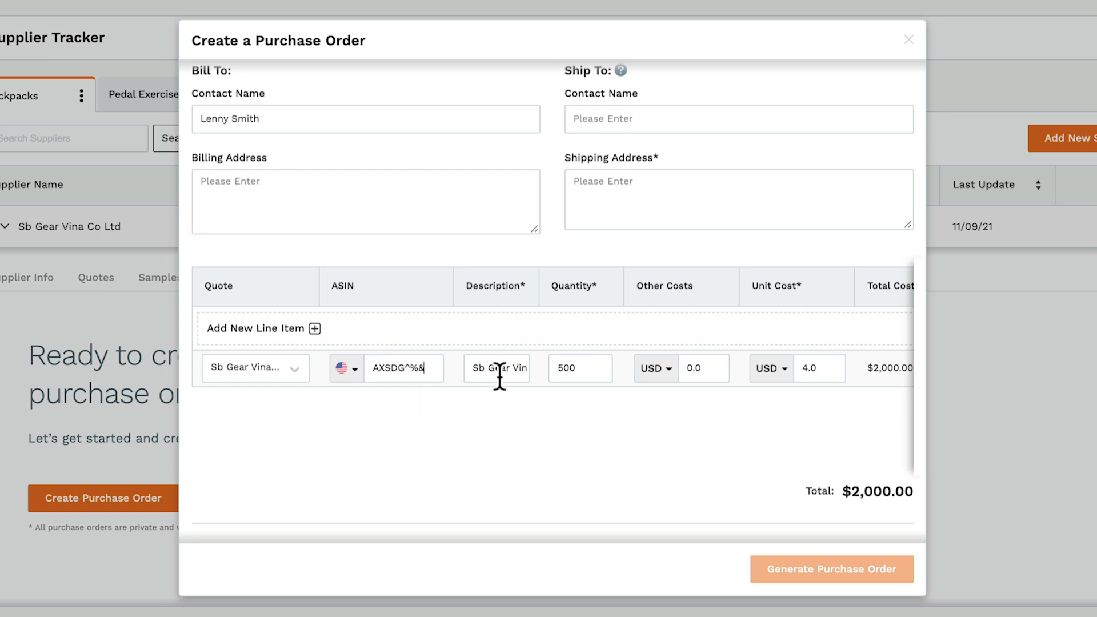
pyautogui.moveTo(580, 368); pyautogui.dragTo(545, 366)
pyautogui.write('800')
pyautogui.scroll(-6, 659, 424)
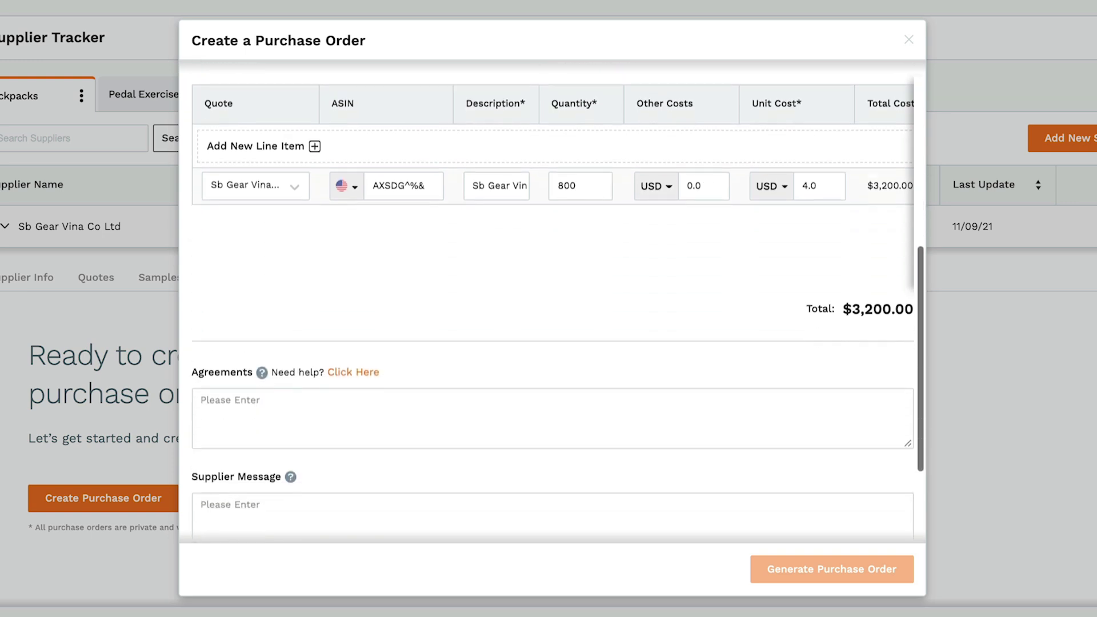
pyautogui.click(368, 369)
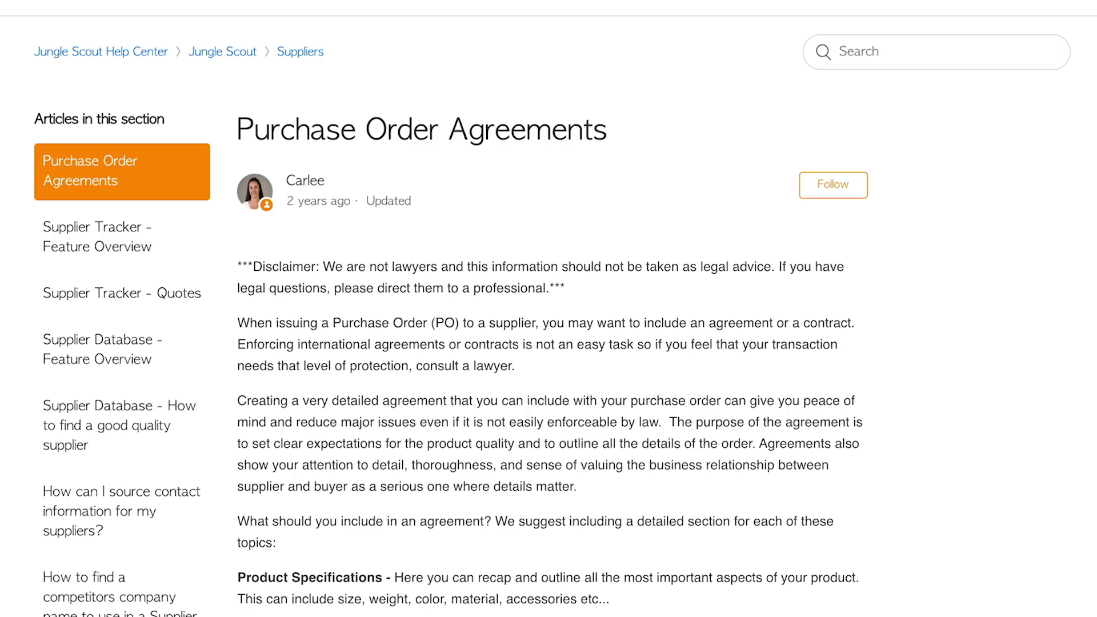
# Step: Start writing the purchase order's supplier message about the 800-unit order
pyautogui.scroll(-15, 548, 308)
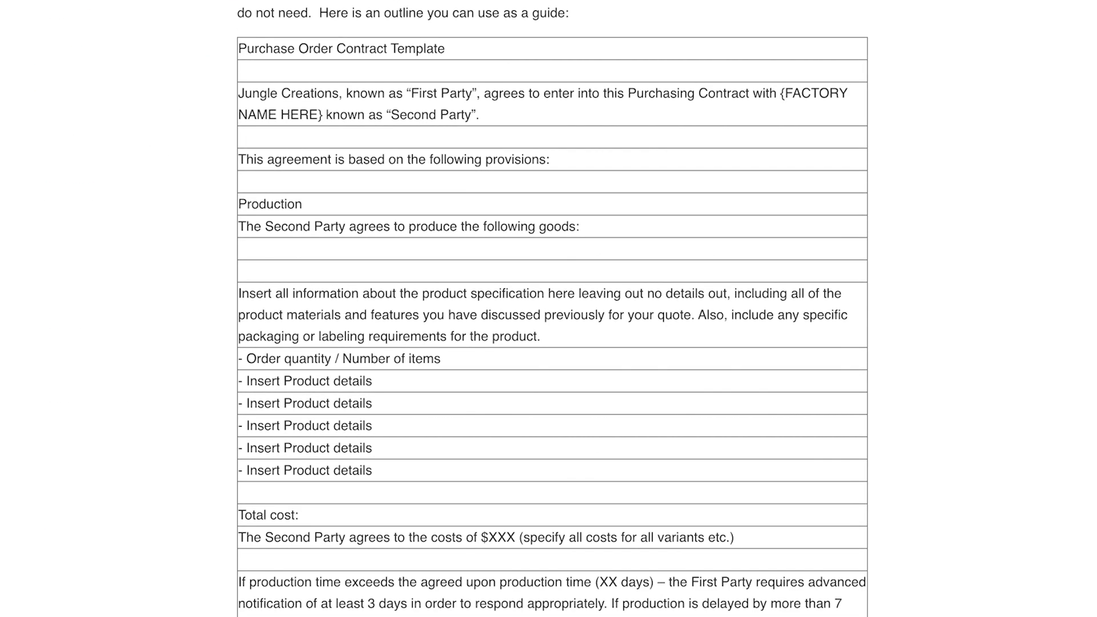
pyautogui.scroll(-20, 549, 308)
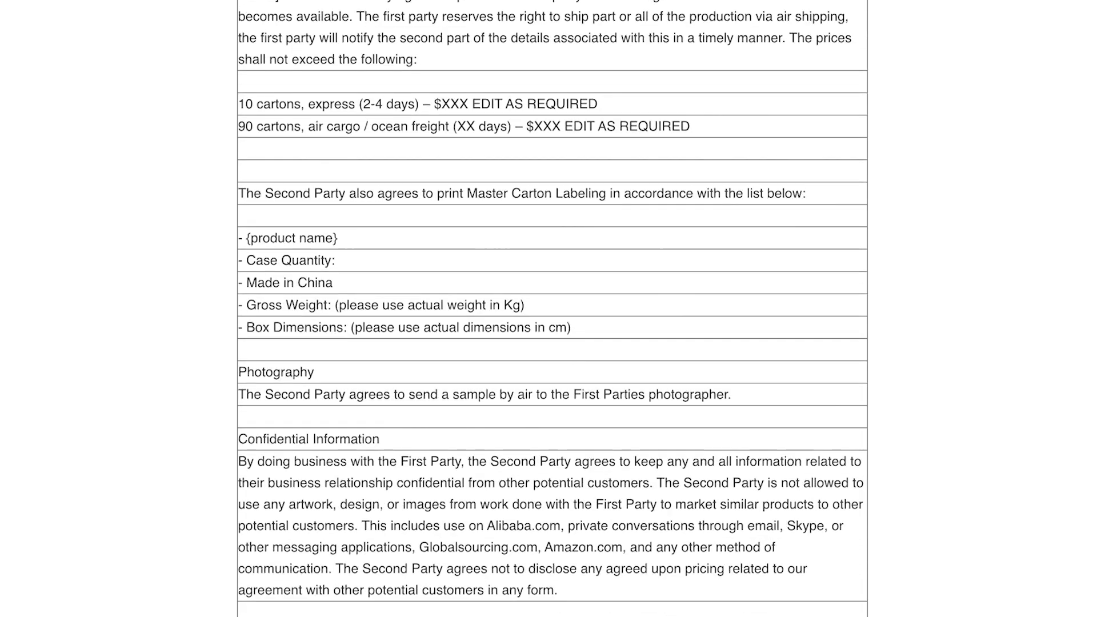
pyautogui.write('woul')
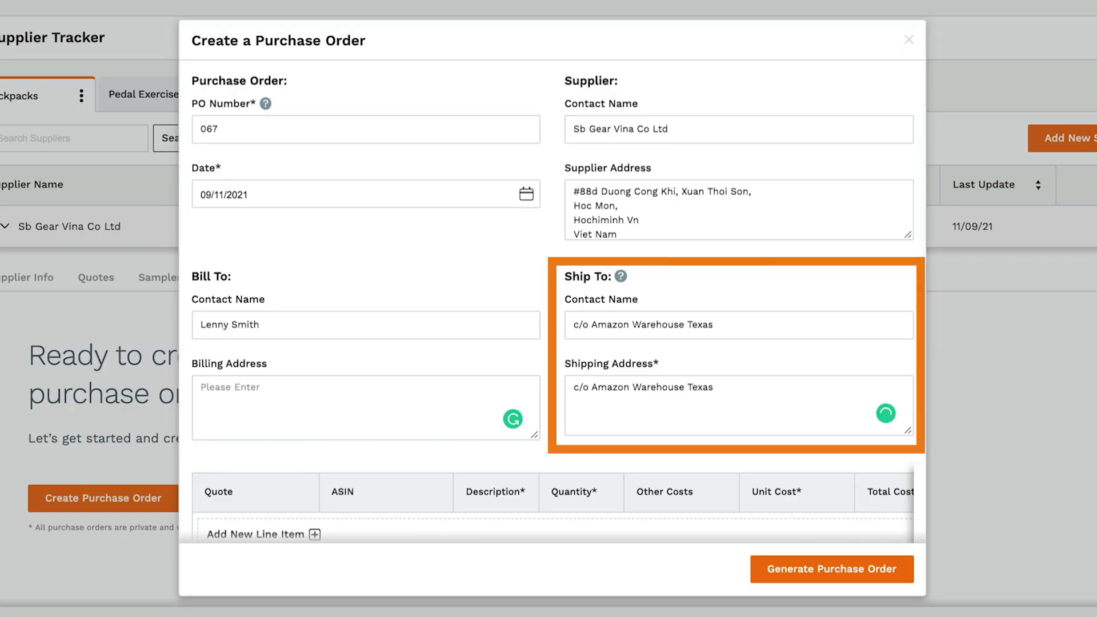
# Step: Generate purchase order 067 for $3,200.00, shipped to c/o Amazon Warehouse Texas
pyautogui.click(788, 575)
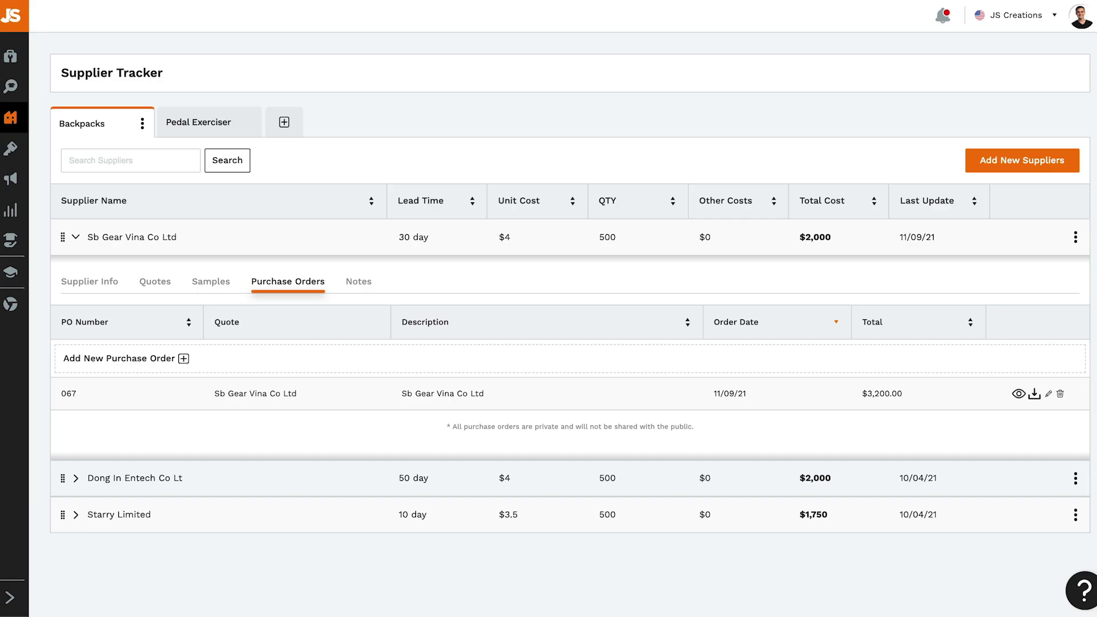
pyautogui.click(362, 284)
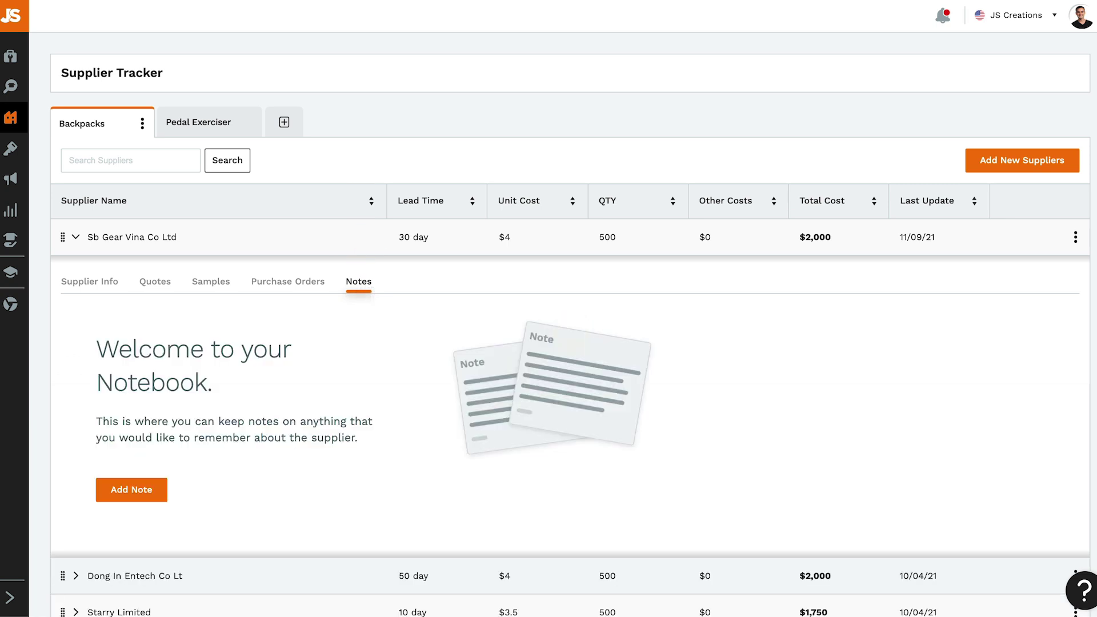
# Step: Save a 'Good Supplier Notes' note listing four good-supplier qualities for Sb Gear Vina Co Ltd
pyautogui.click(150, 493)
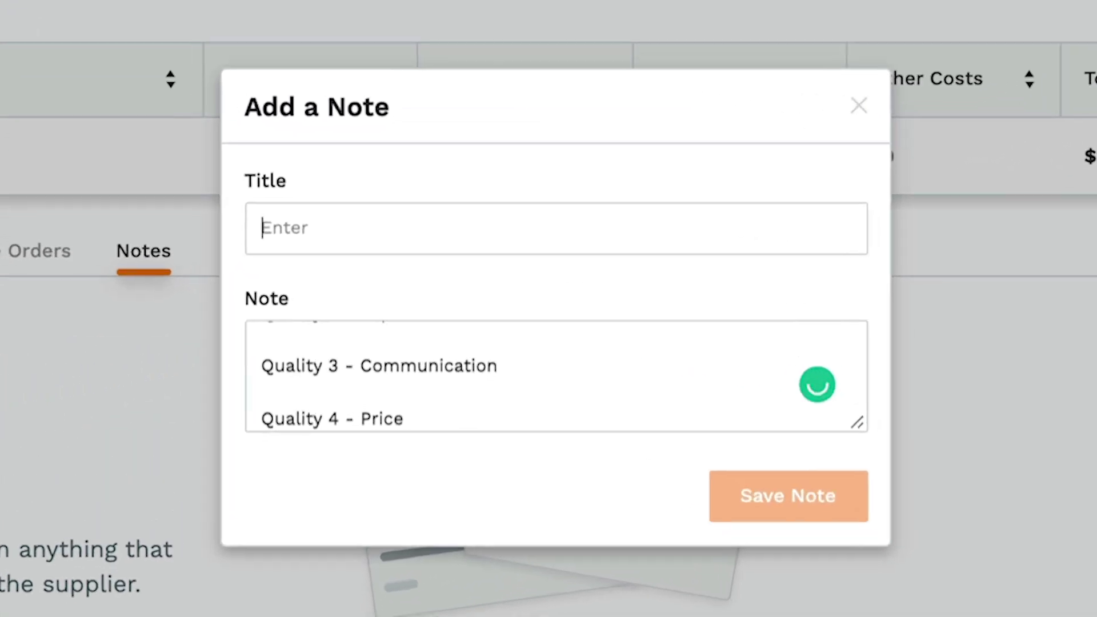
pyautogui.write('Good Supplier Notes')
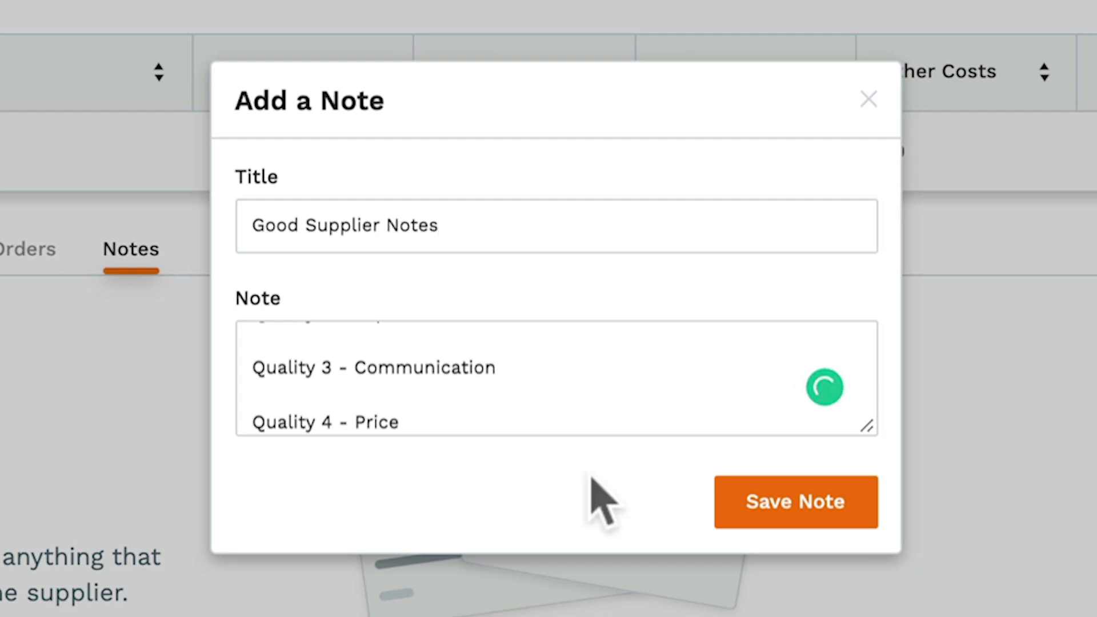
pyautogui.click(788, 497)
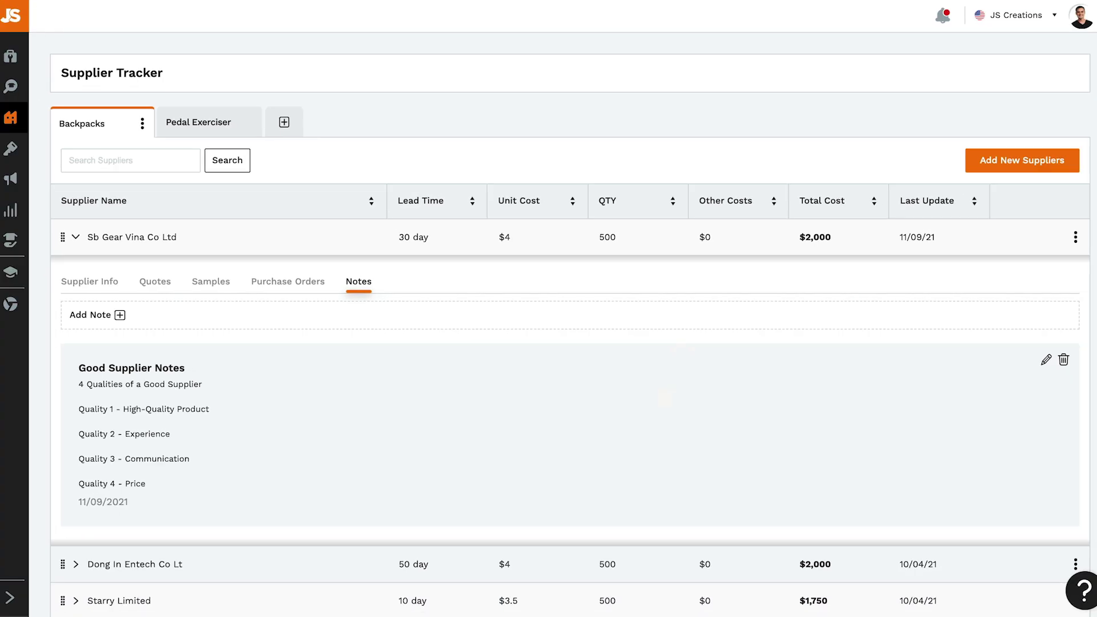
pyautogui.click(76, 237)
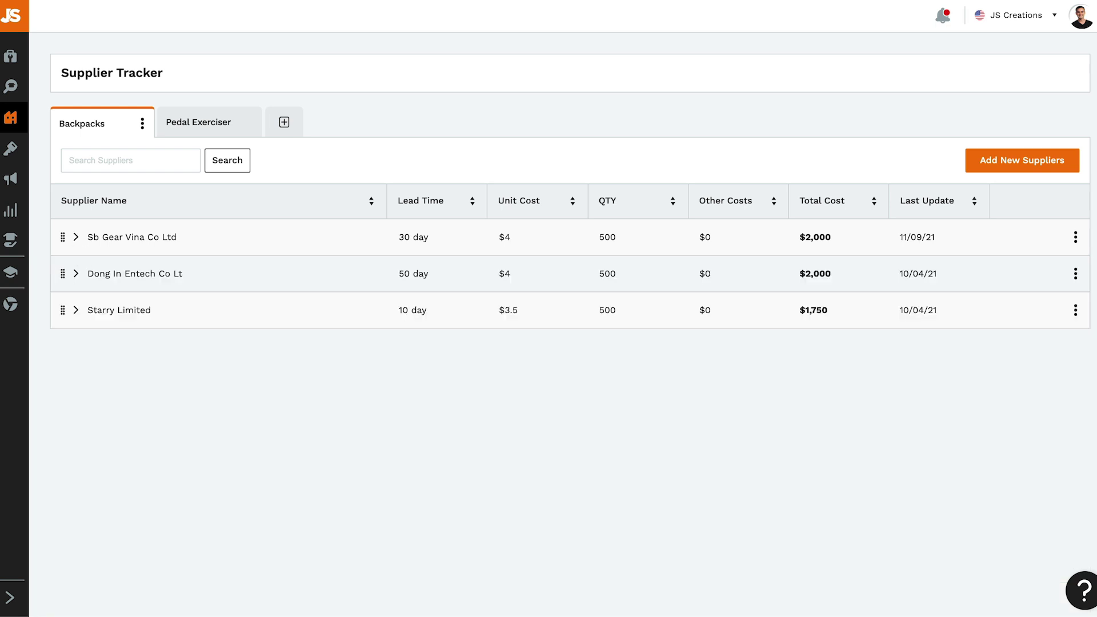